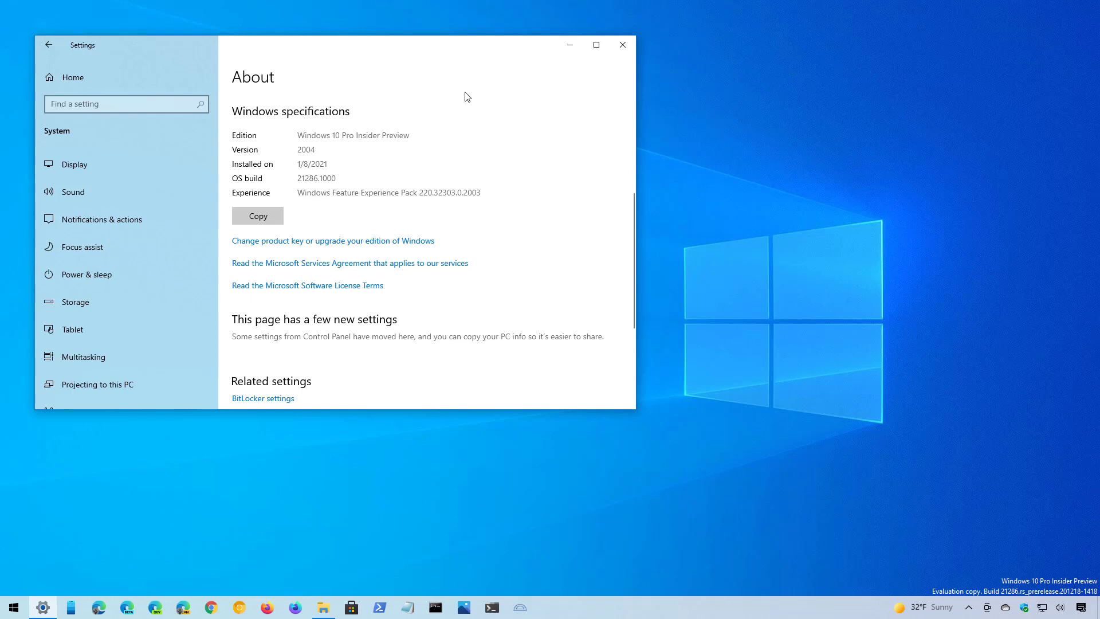
# Minimize Settings and browse the News and interests feed showing New York weather and headlines.
pyautogui.press('super+d')
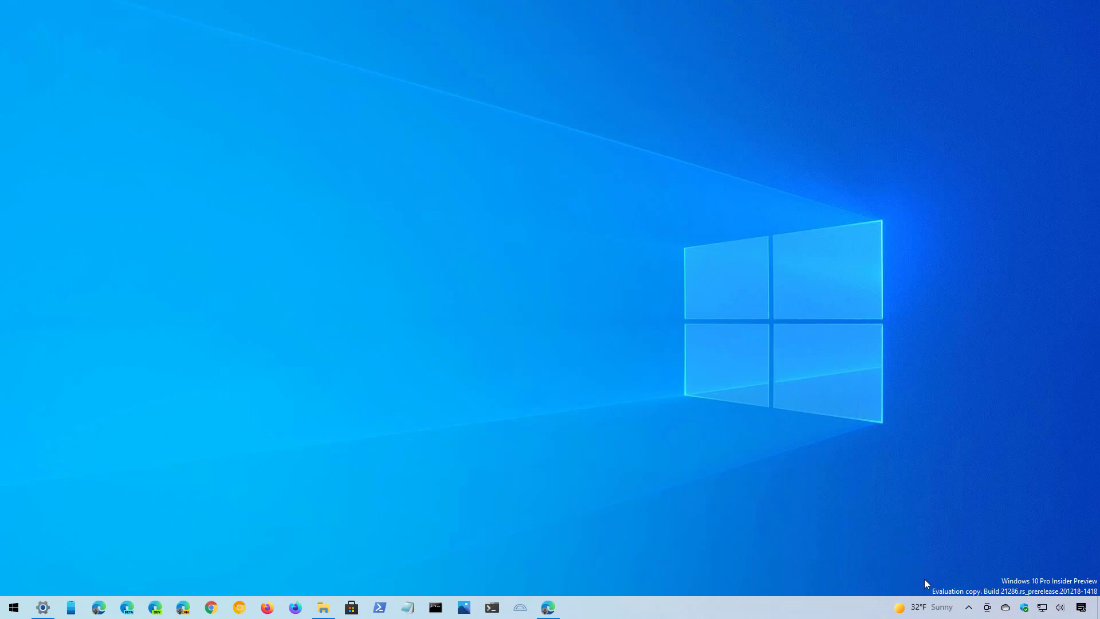
pyautogui.moveTo(908, 612)
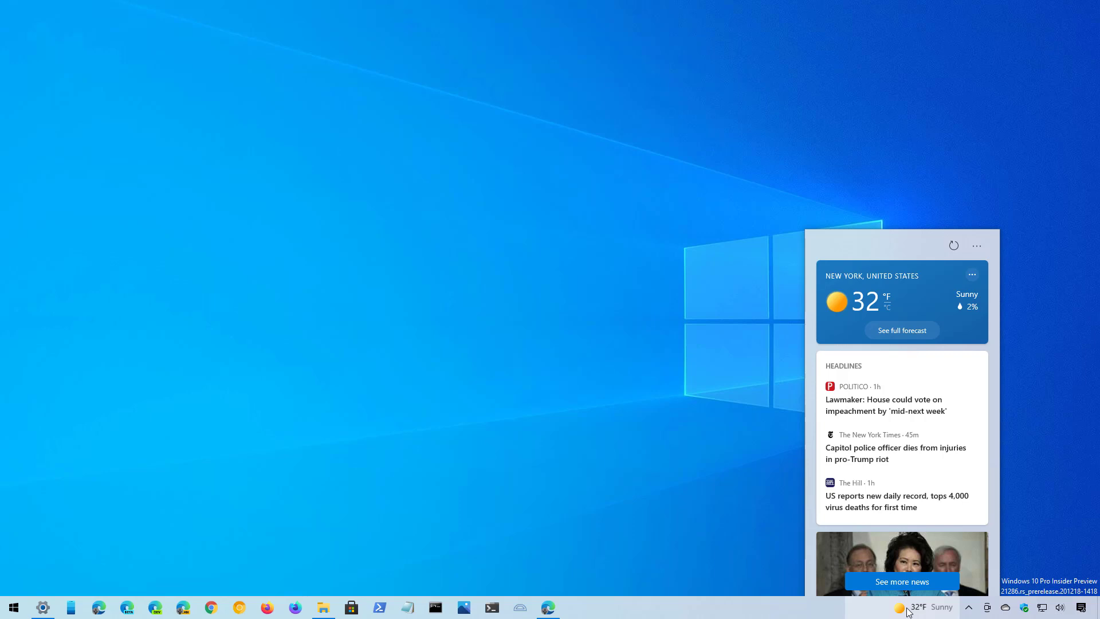
pyautogui.scroll(-8, 921, 521)
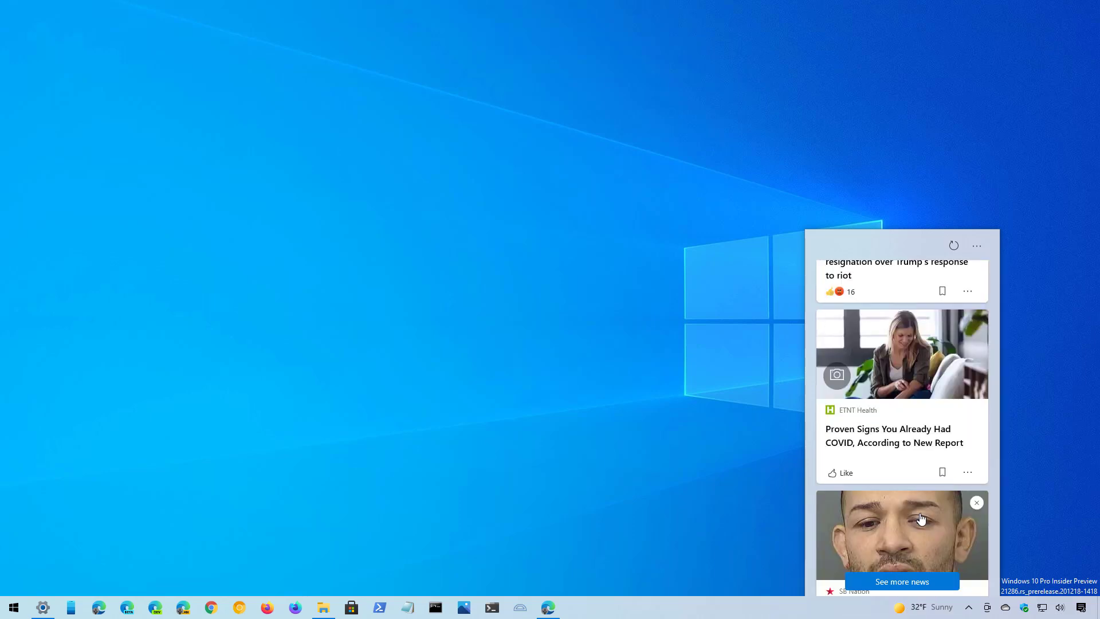
pyautogui.scroll(10, 921, 519)
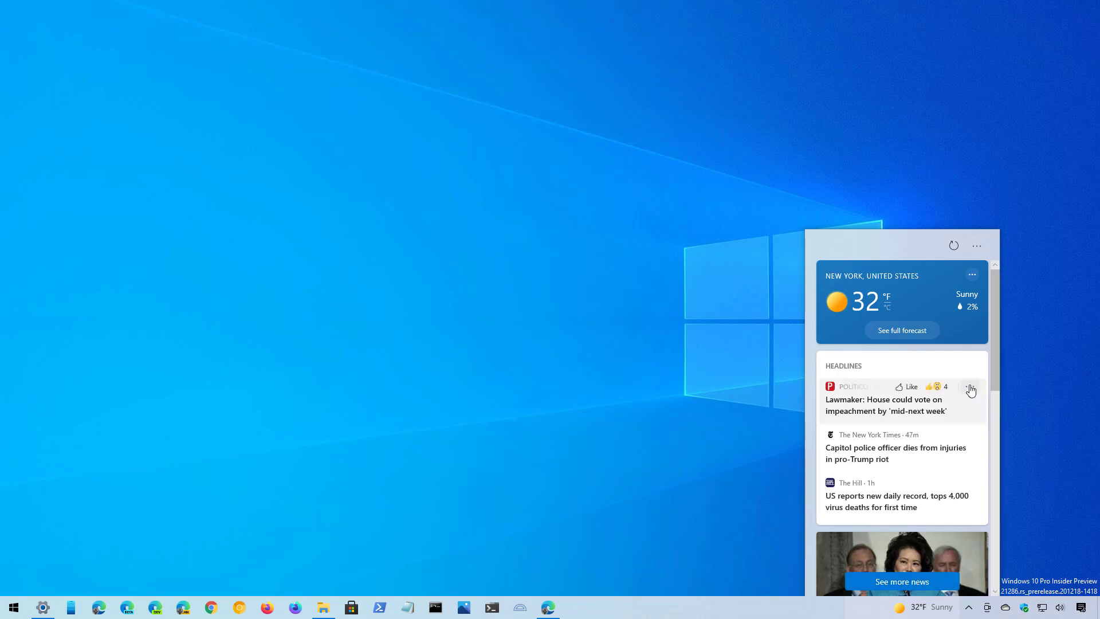
# Hide the CNN Cabinet resignation story, refresh the feed, and show its account and settings options.
pyautogui.click(971, 390)
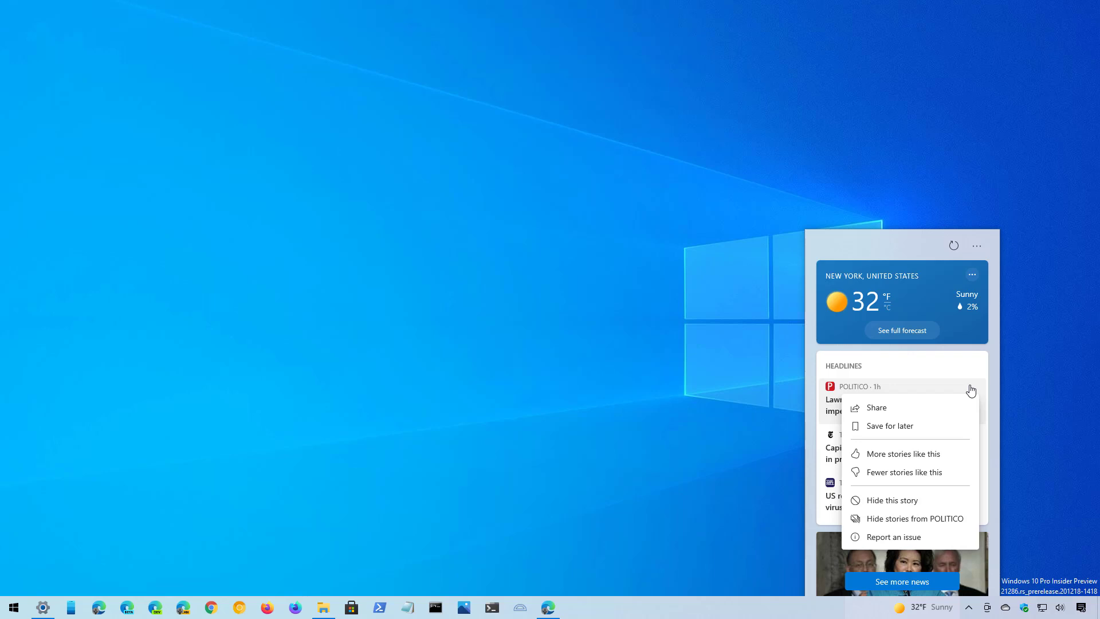
pyautogui.scroll(-3, 974, 393)
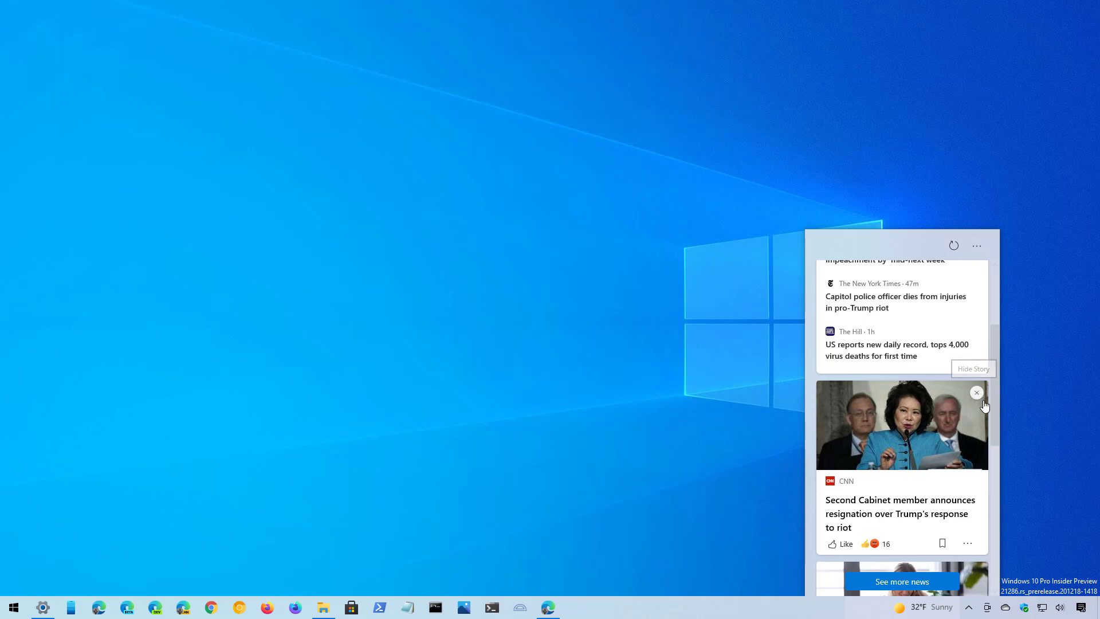
pyautogui.click(978, 393)
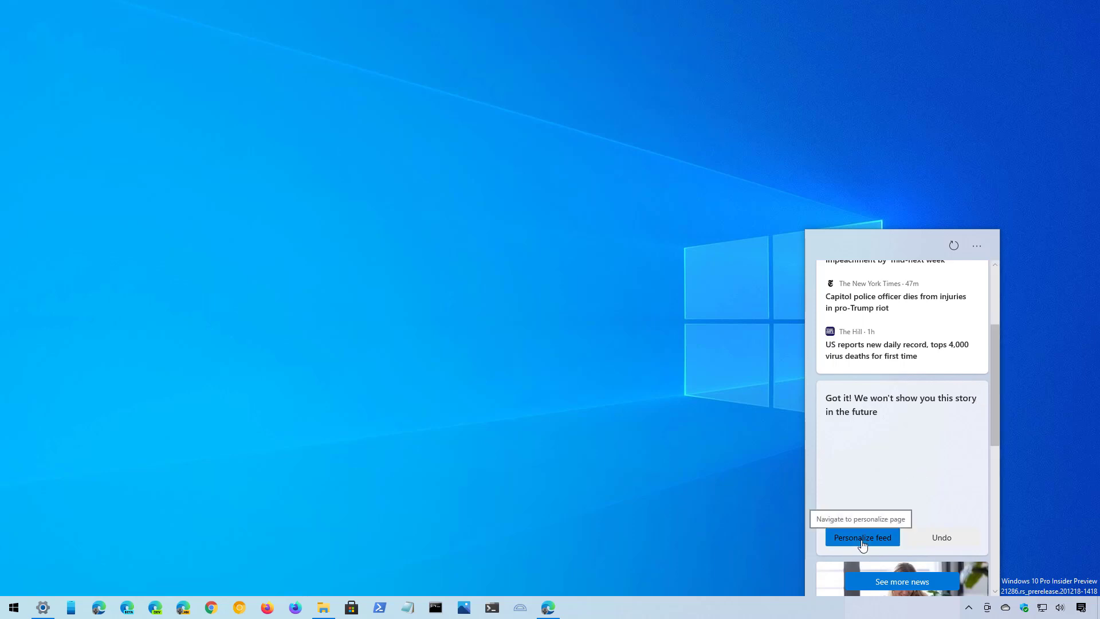
pyautogui.click(954, 245)
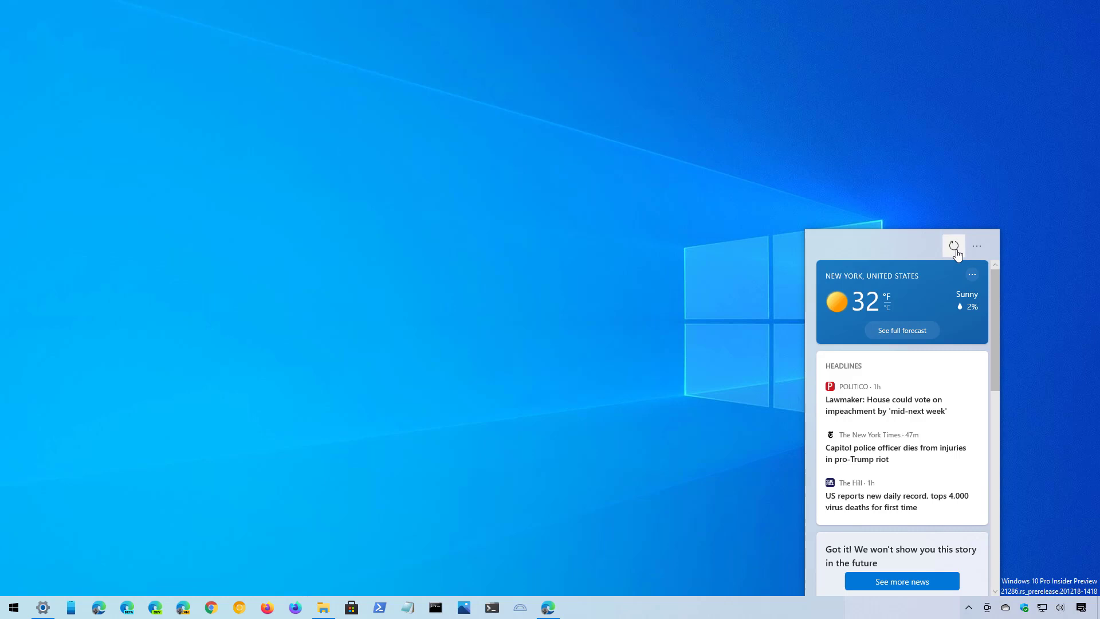
pyautogui.click(975, 247)
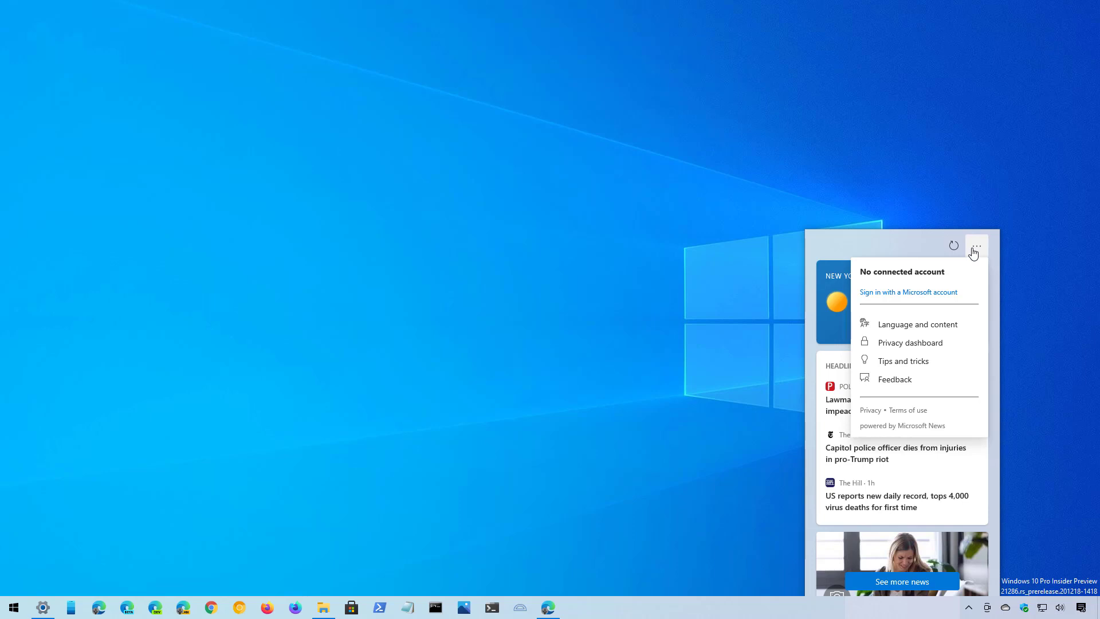
# Close the feed and set News and interests to Hidden on the taskbar.
pyautogui.press('Escape')
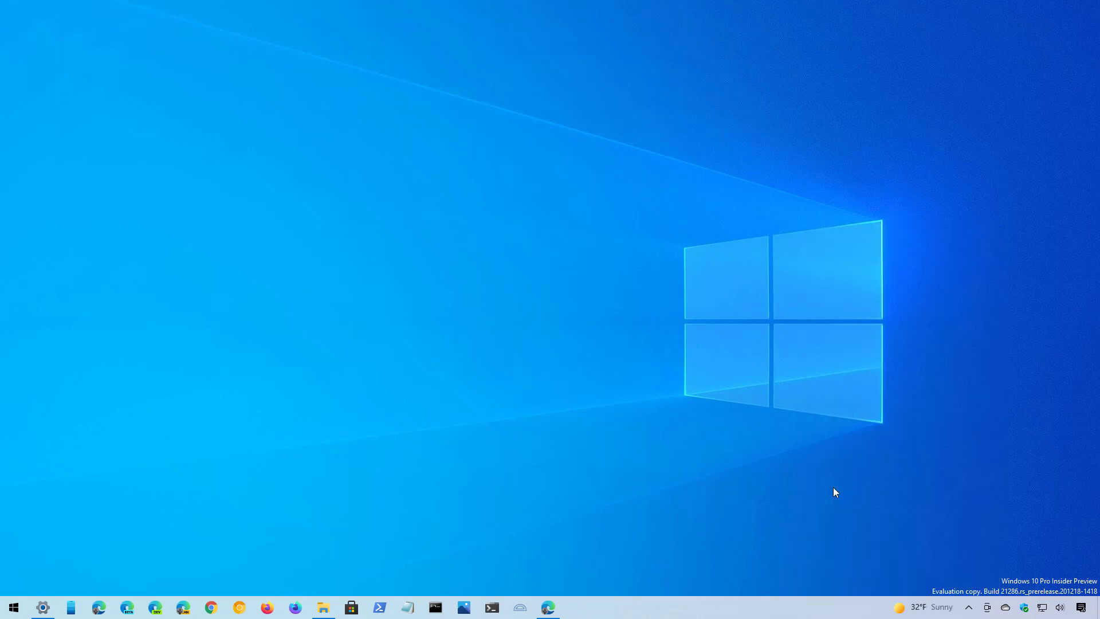
pyautogui.rightClick(813, 602)
pyautogui.moveTo(879, 346)
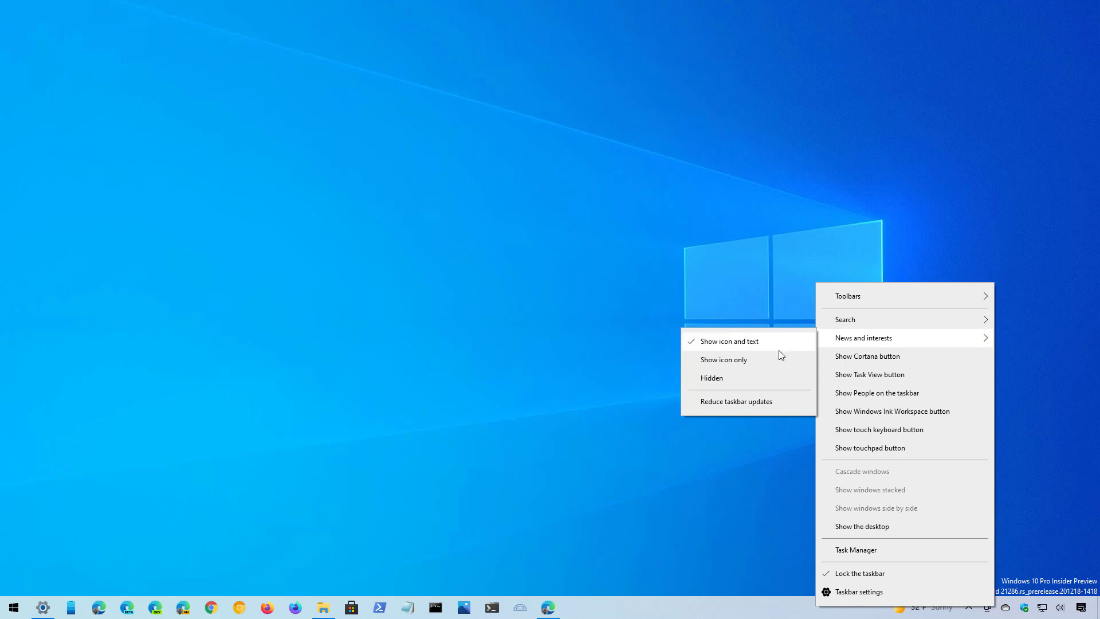
pyautogui.click(757, 379)
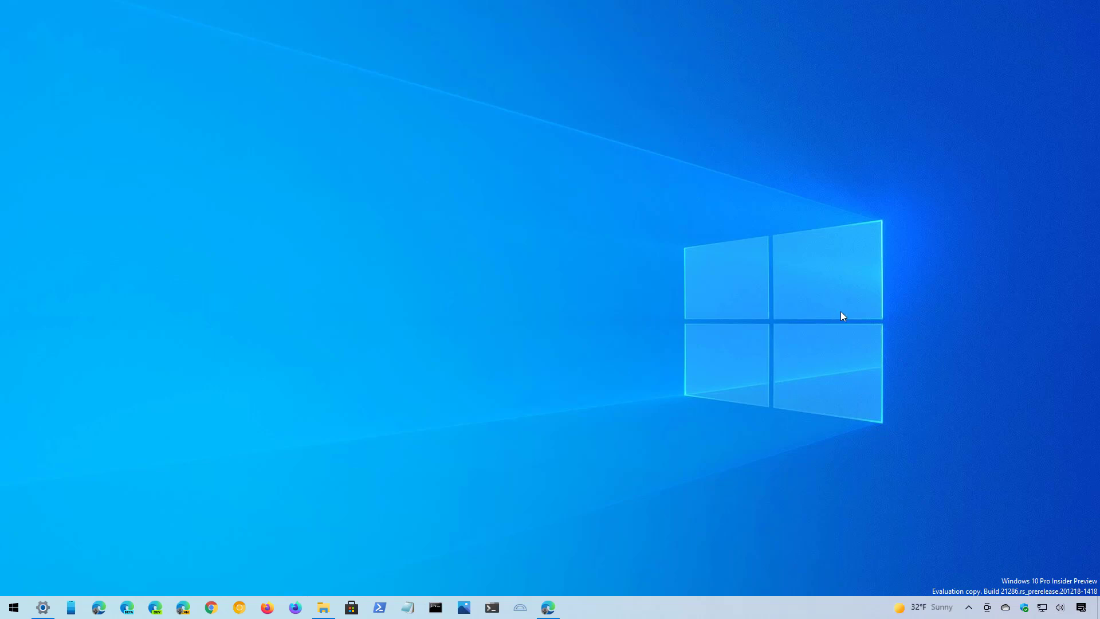
# Switch from the news flyout to the Edge Insider blog post and minimize it.
pyautogui.click(924, 607)
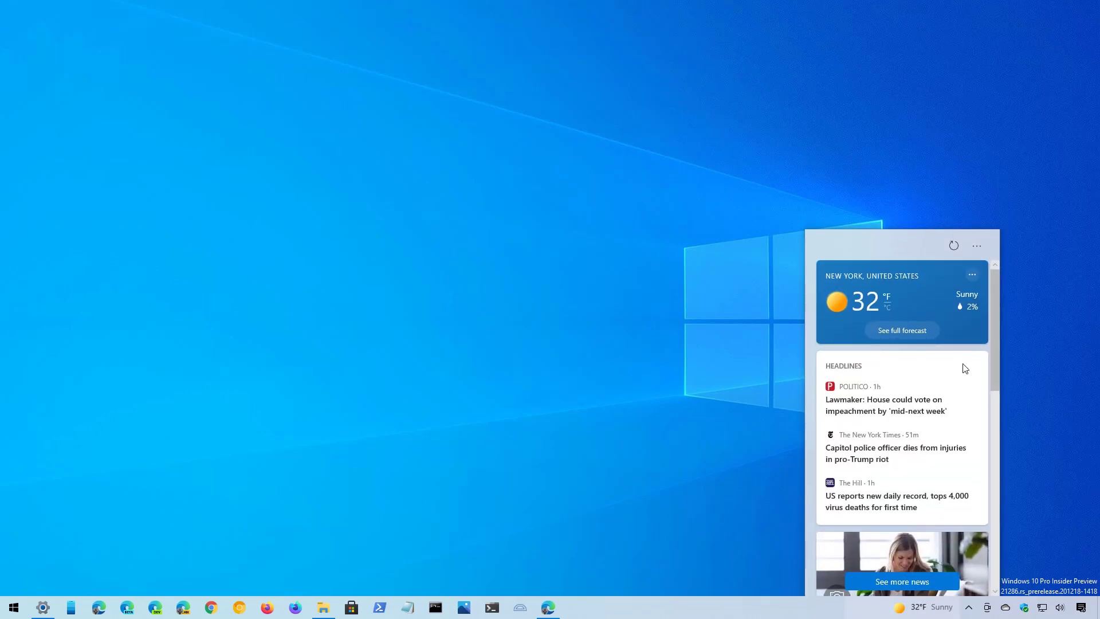
pyautogui.hotkey('alt', 'Tab')
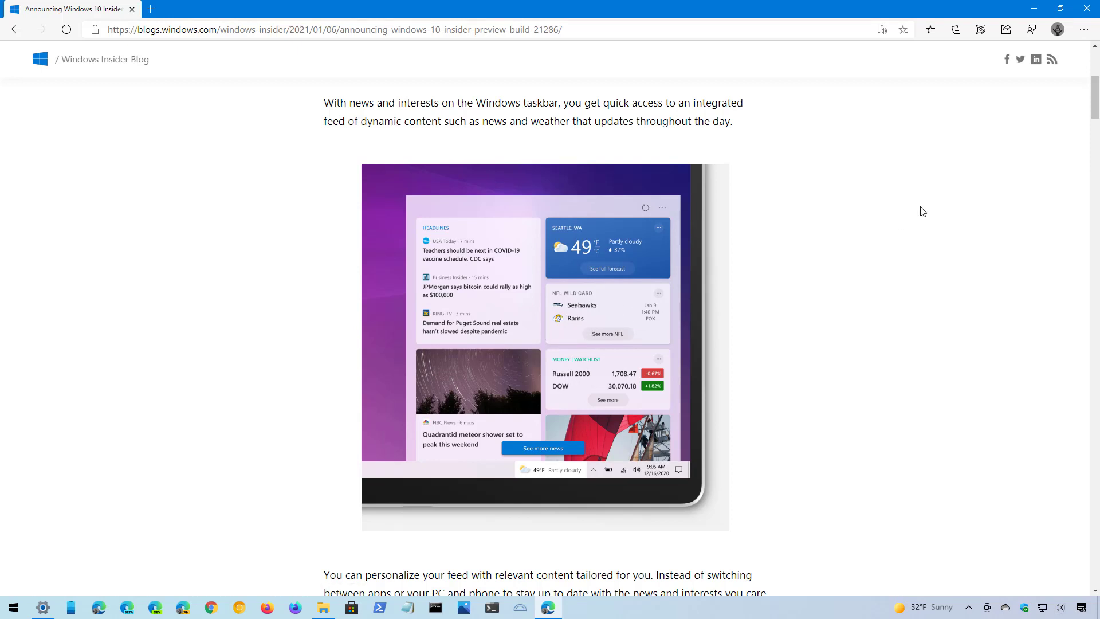
pyautogui.click(1034, 9)
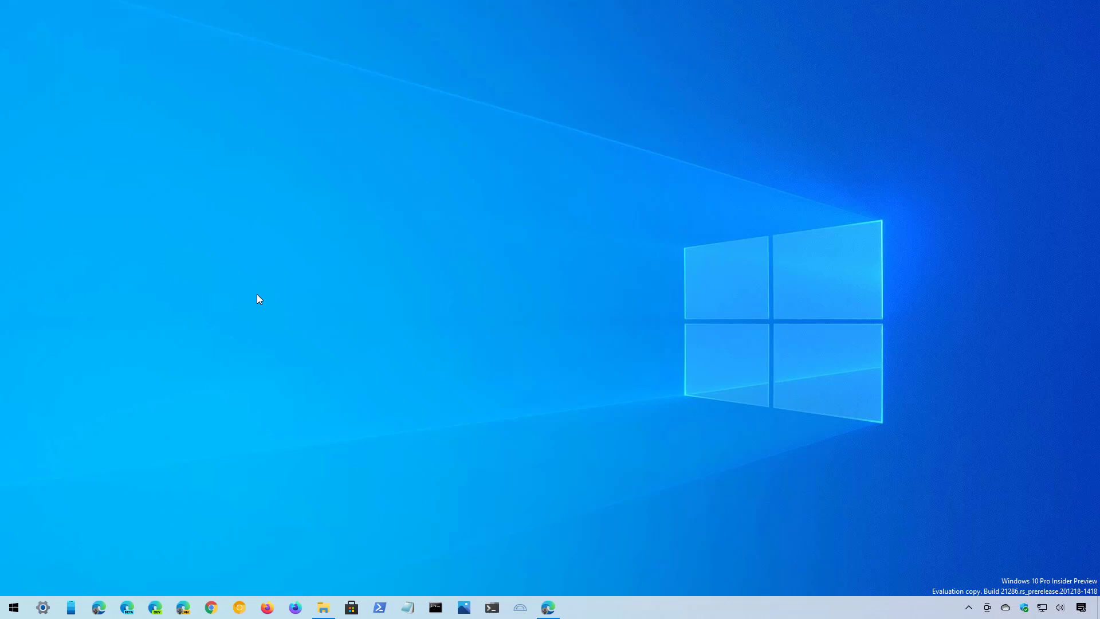
# Go to Settings > System > Storage and open Manage Storage Spaces.
pyautogui.click(46, 606)
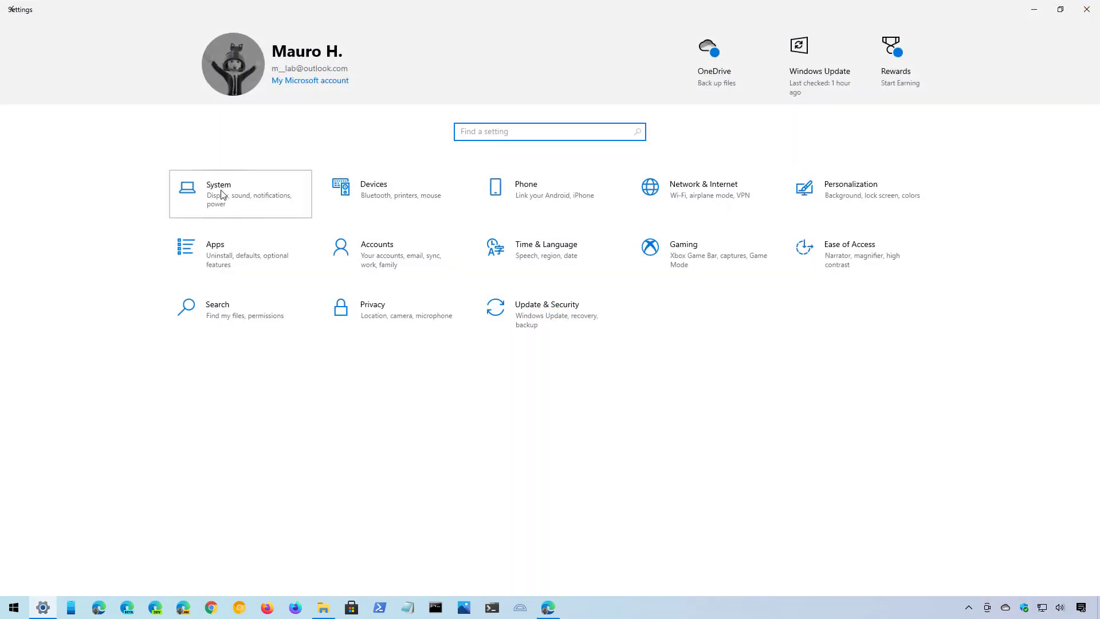
pyautogui.click(223, 194)
pyautogui.click(69, 274)
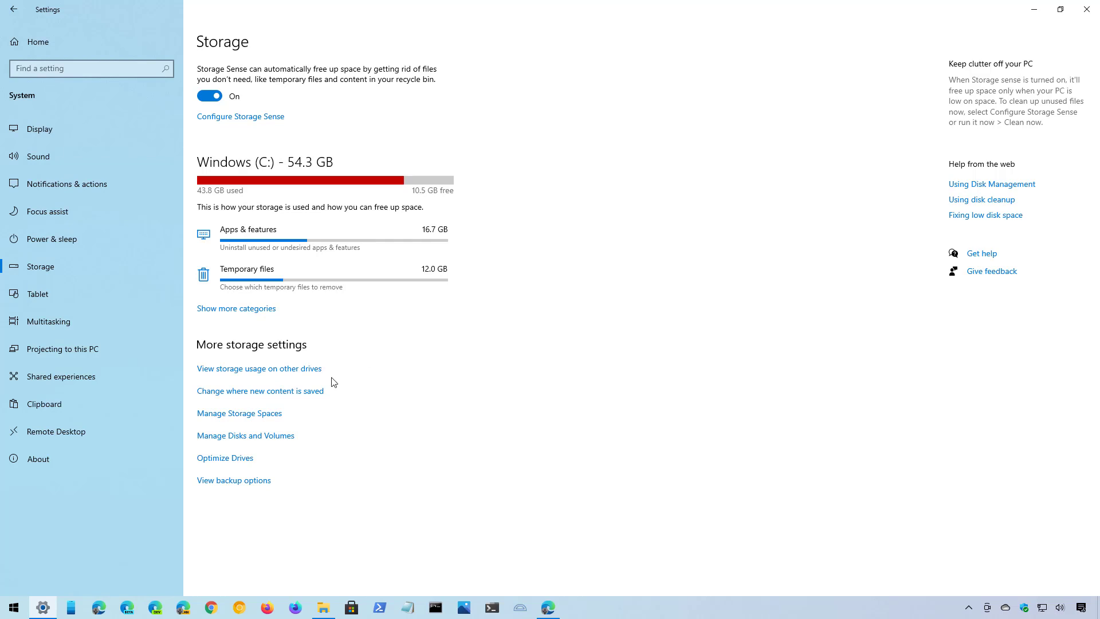
pyautogui.click(262, 420)
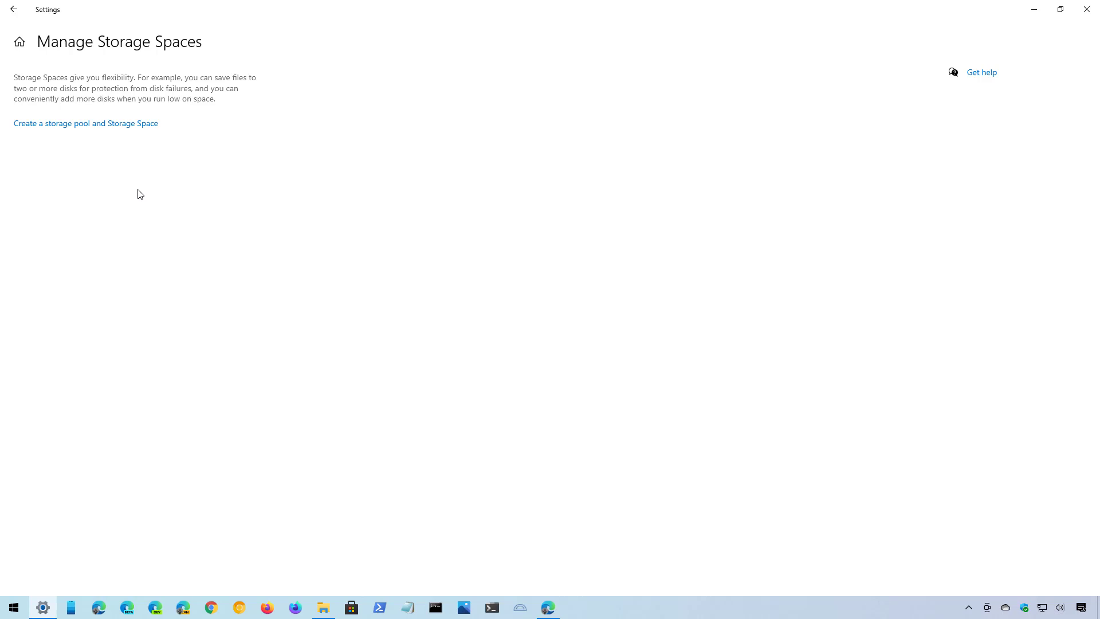
# Create a storage pool named 'My storage pool' from all three available 10 GB disks.
pyautogui.click(77, 127)
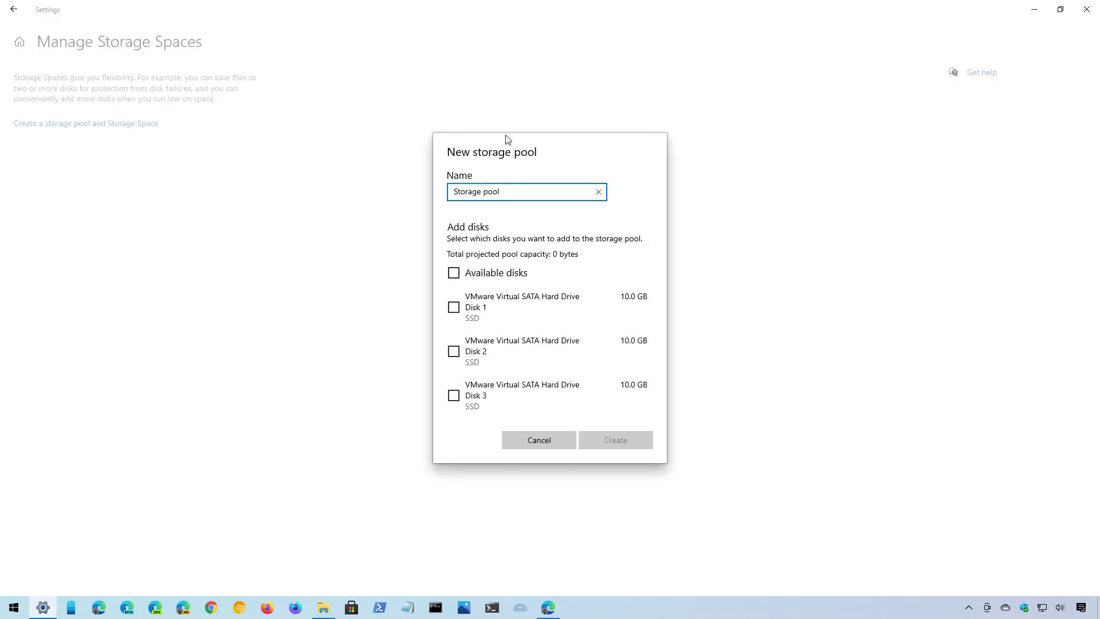
pyautogui.write('My')
pyautogui.press('Delete')
pyautogui.write('s')
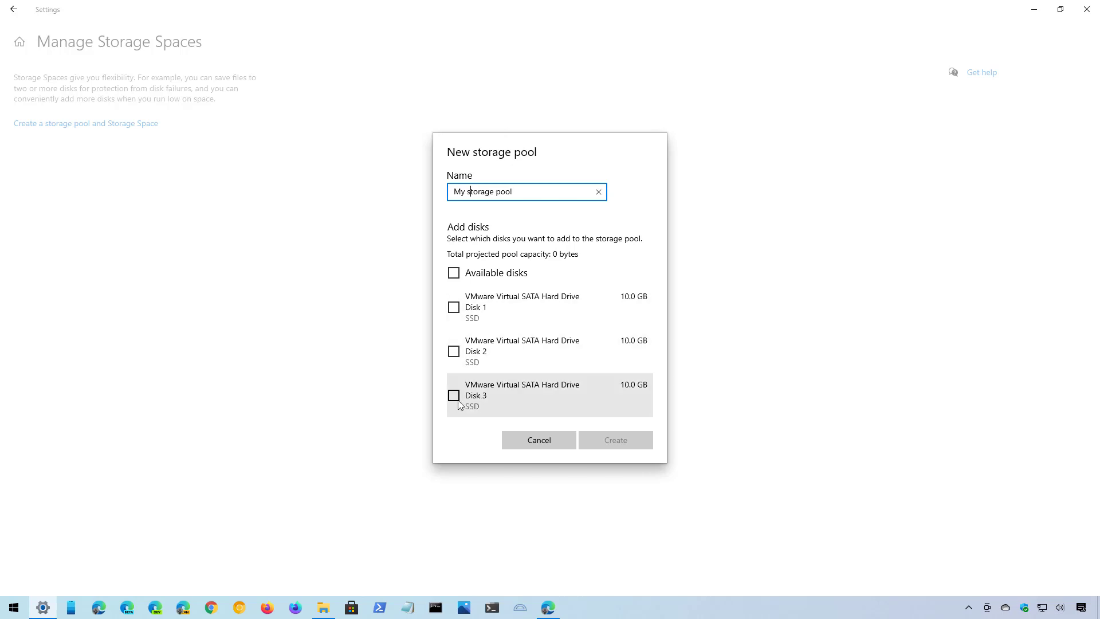
pyautogui.click(455, 274)
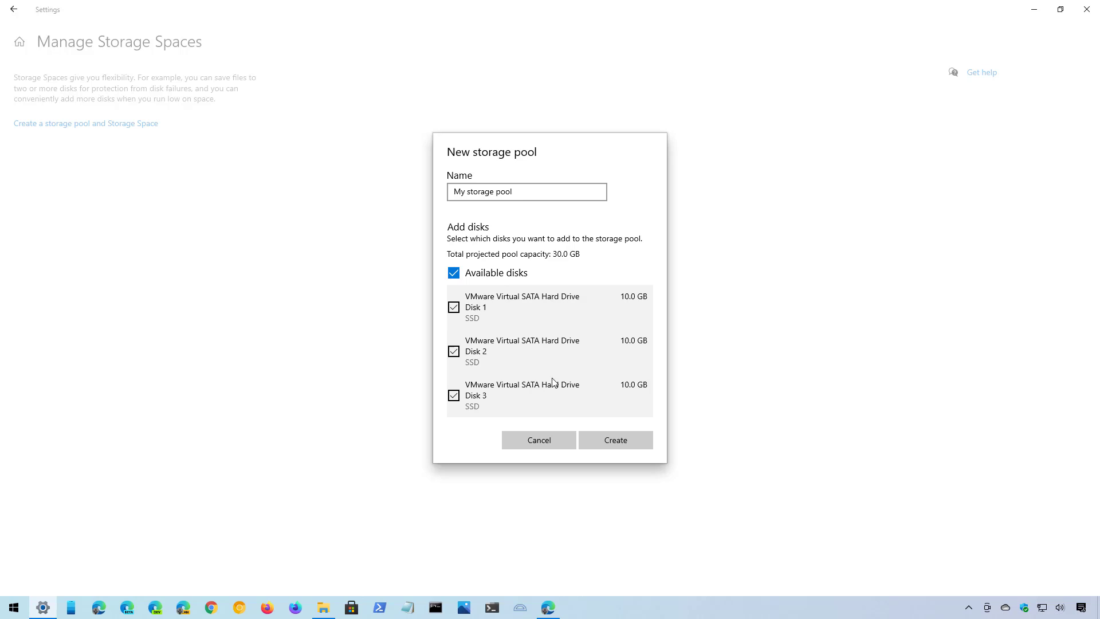
pyautogui.click(615, 444)
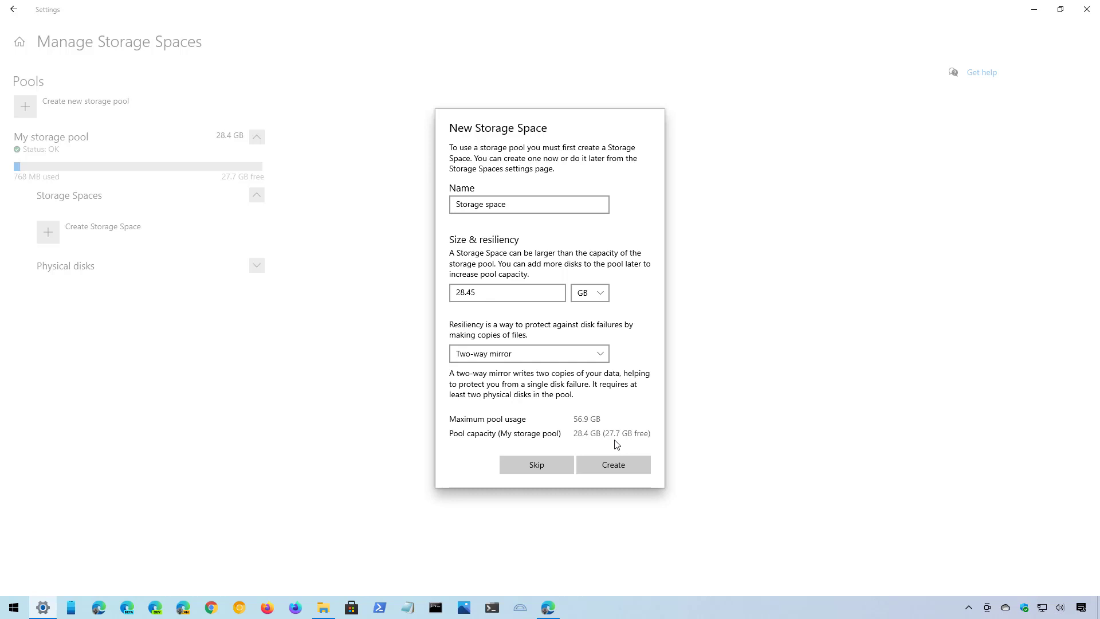
# Create 'My storage space' at 28.45 GB with Parity resiliency.
pyautogui.click(484, 211)
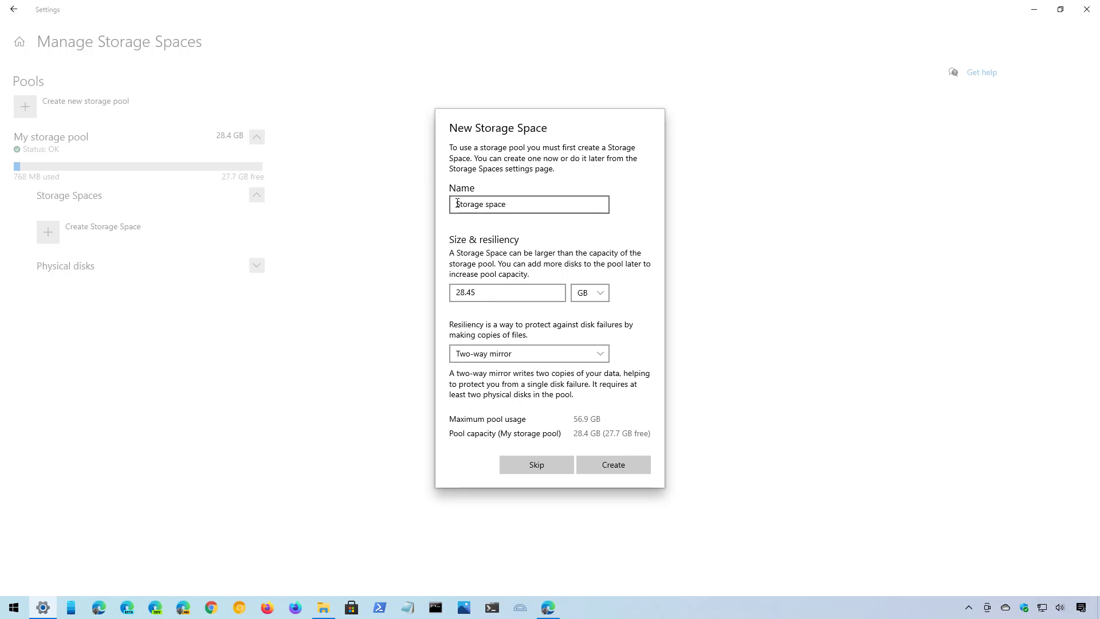
pyautogui.write('My')
pyautogui.press('Delete')
pyautogui.write('s')
pyautogui.click(502, 297)
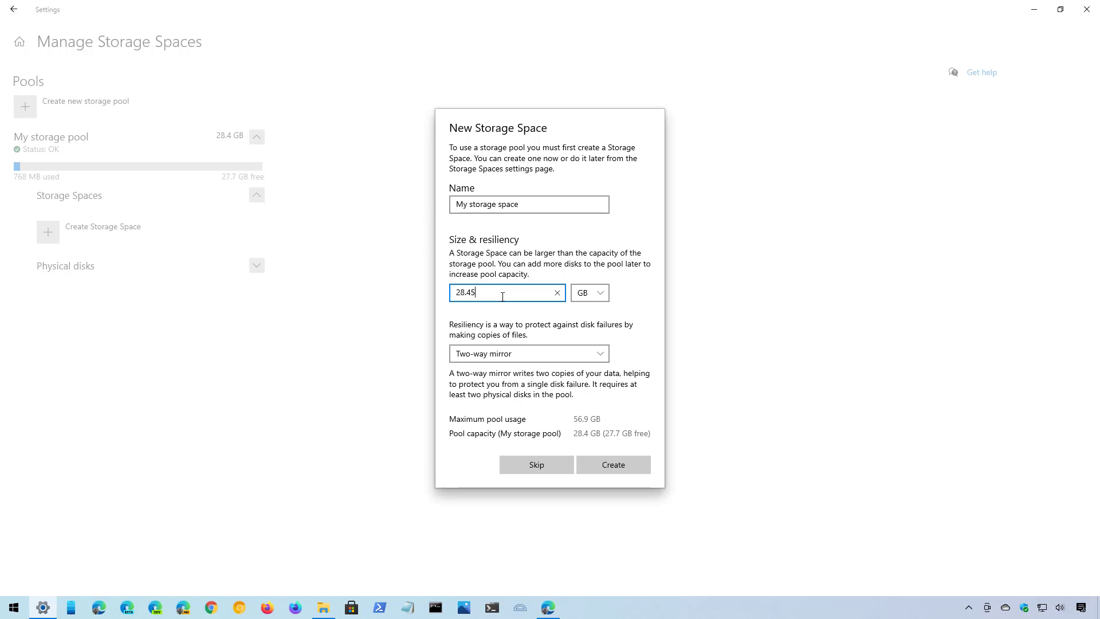
pyautogui.click(660, 349)
pyautogui.click(580, 353)
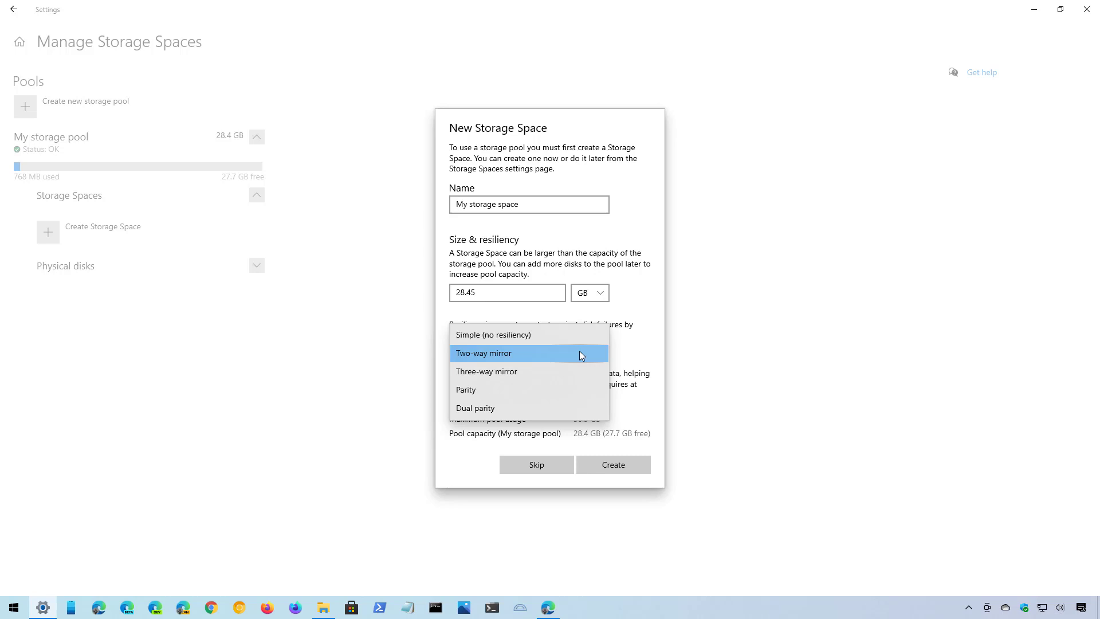
pyautogui.click(547, 392)
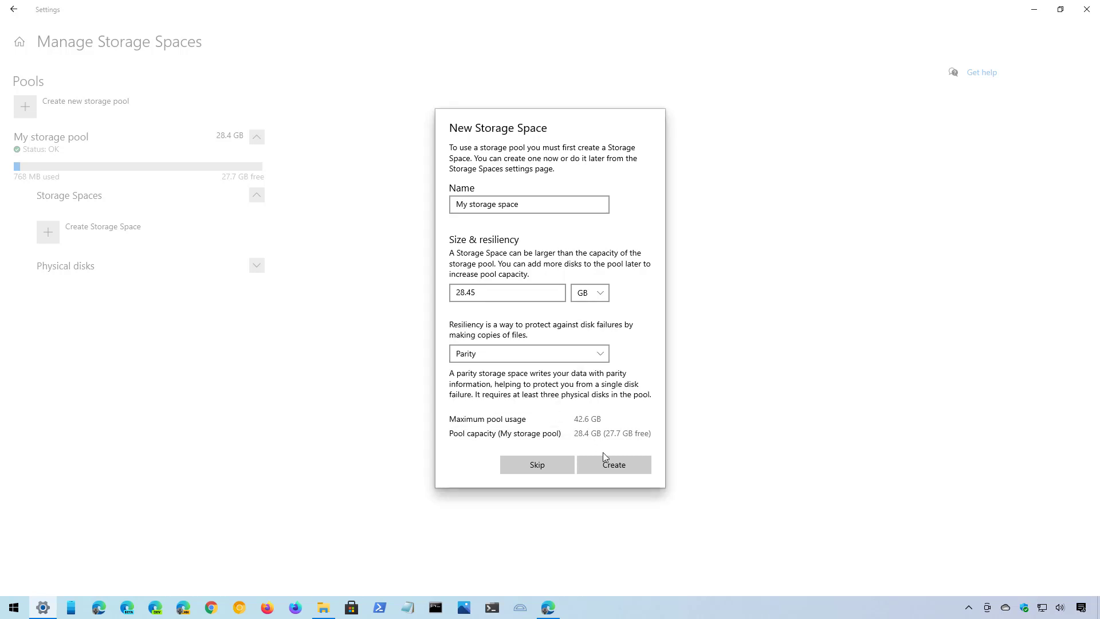
pyautogui.click(614, 465)
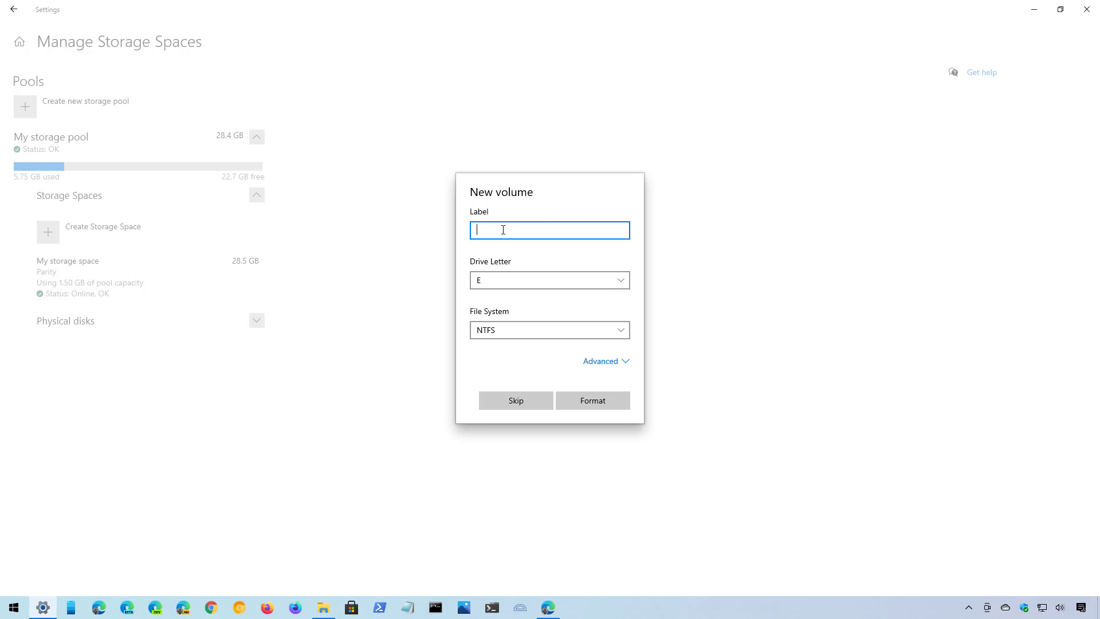
# Format the space as an NTFS volume labelled 'Data' on drive letter E.
pyautogui.write('Data')
pyautogui.click(525, 281)
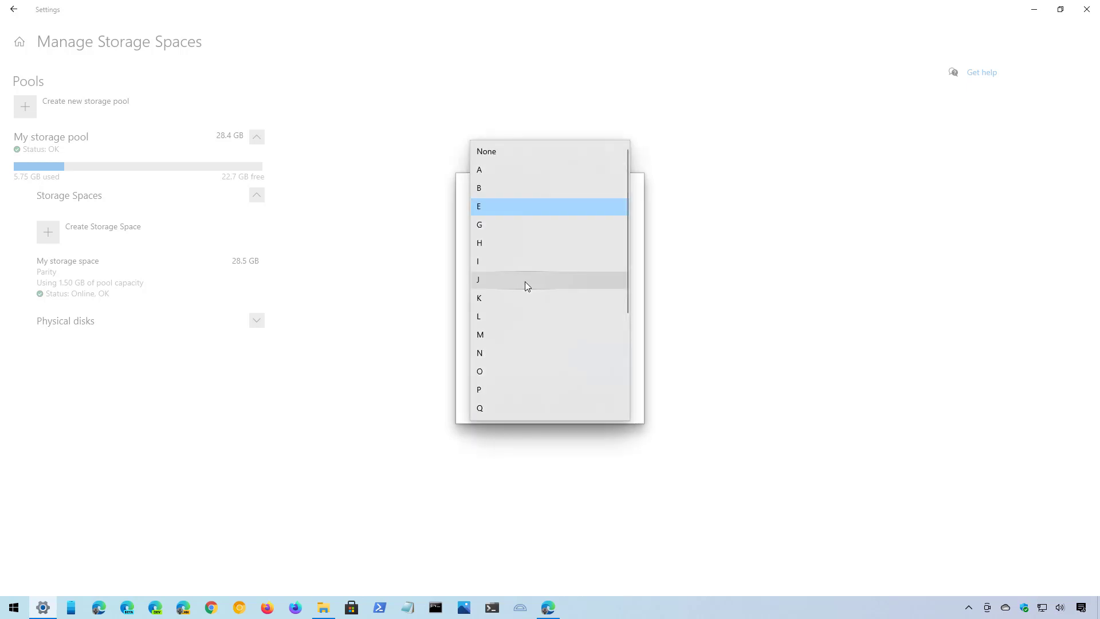
pyautogui.click(496, 208)
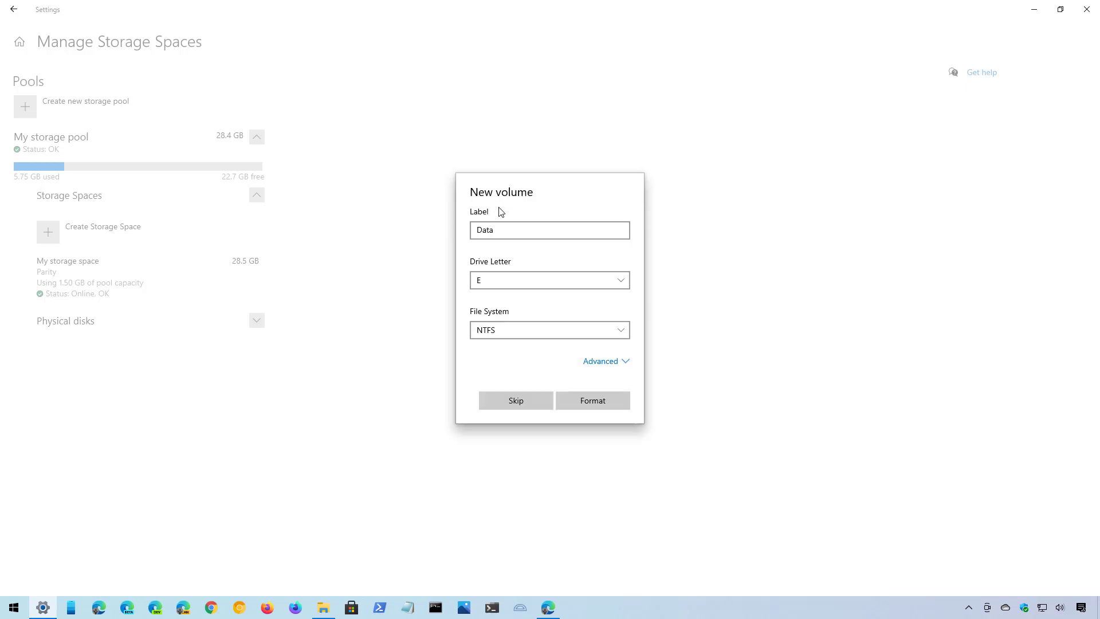
pyautogui.click(534, 331)
pyautogui.click(533, 330)
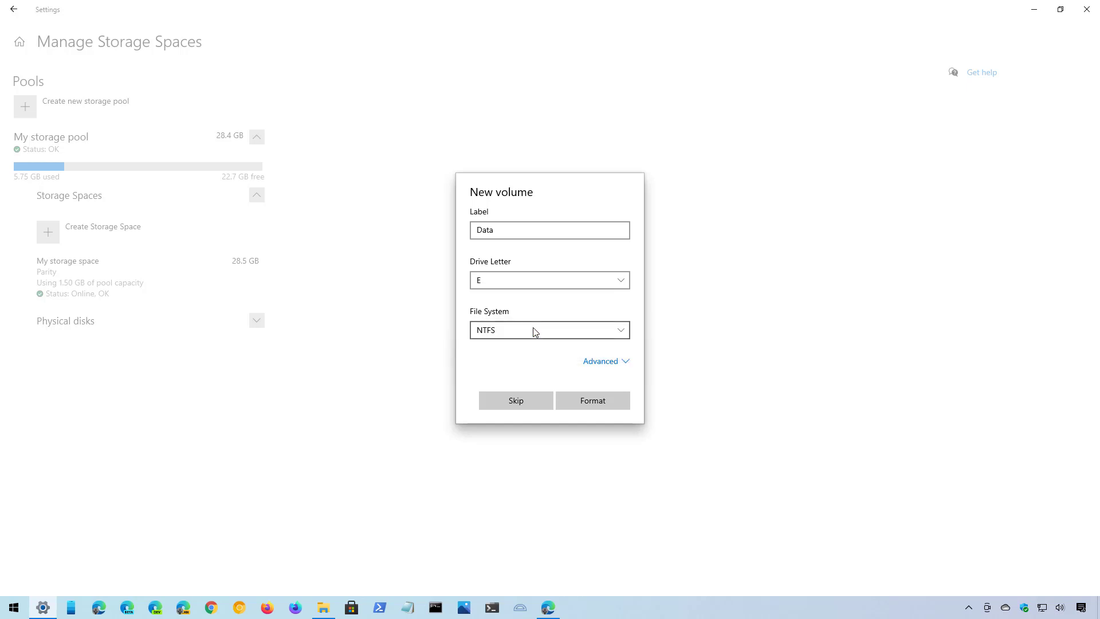
pyautogui.click(607, 368)
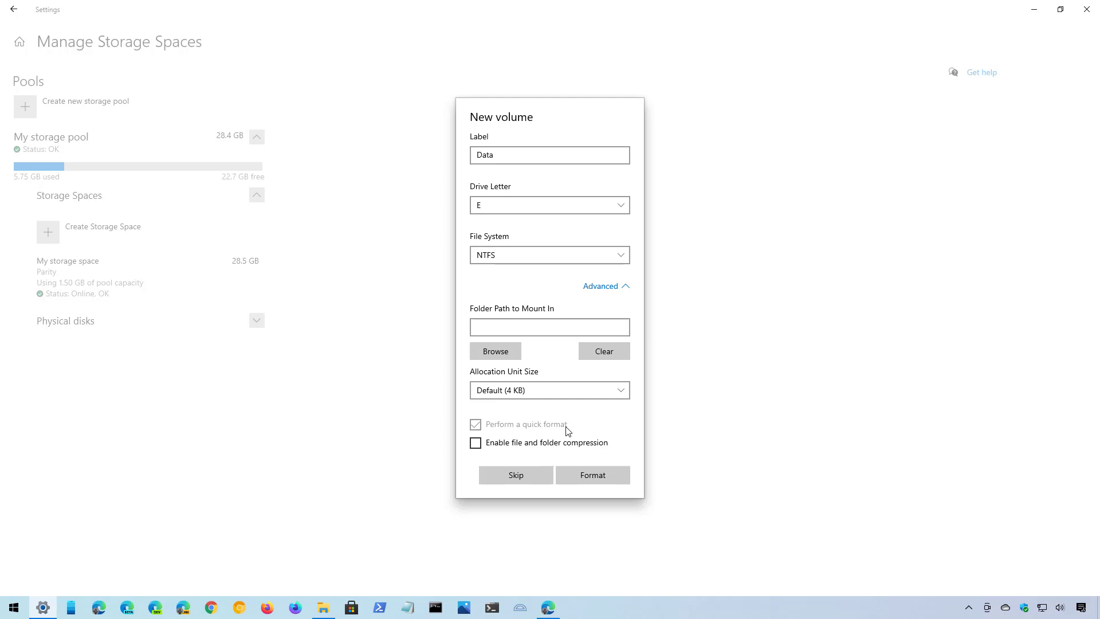
pyautogui.click(599, 479)
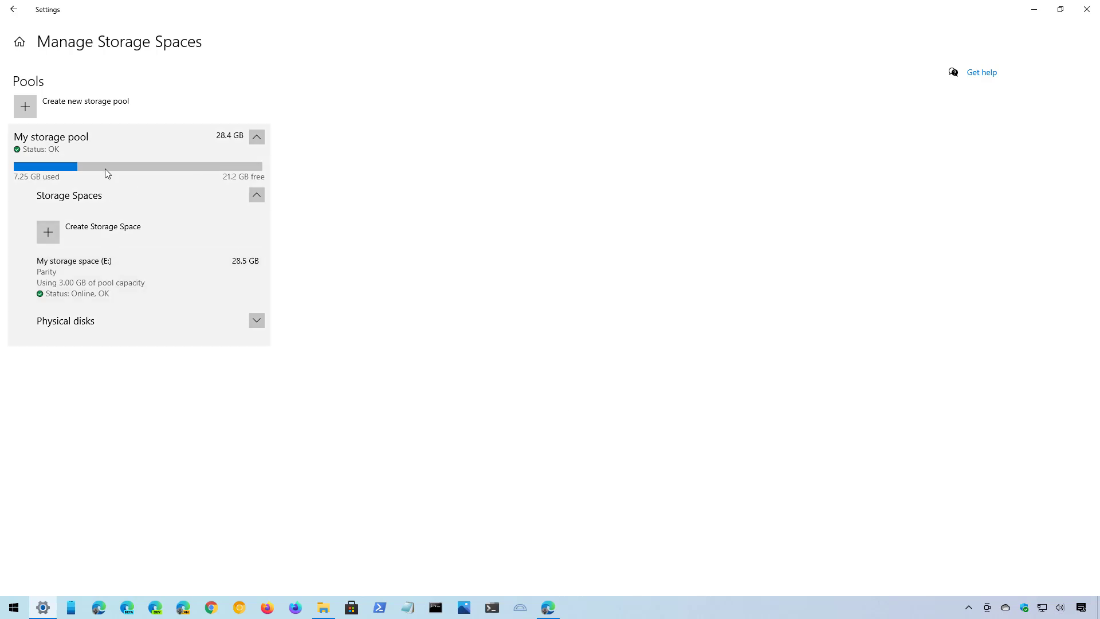
pyautogui.click(98, 274)
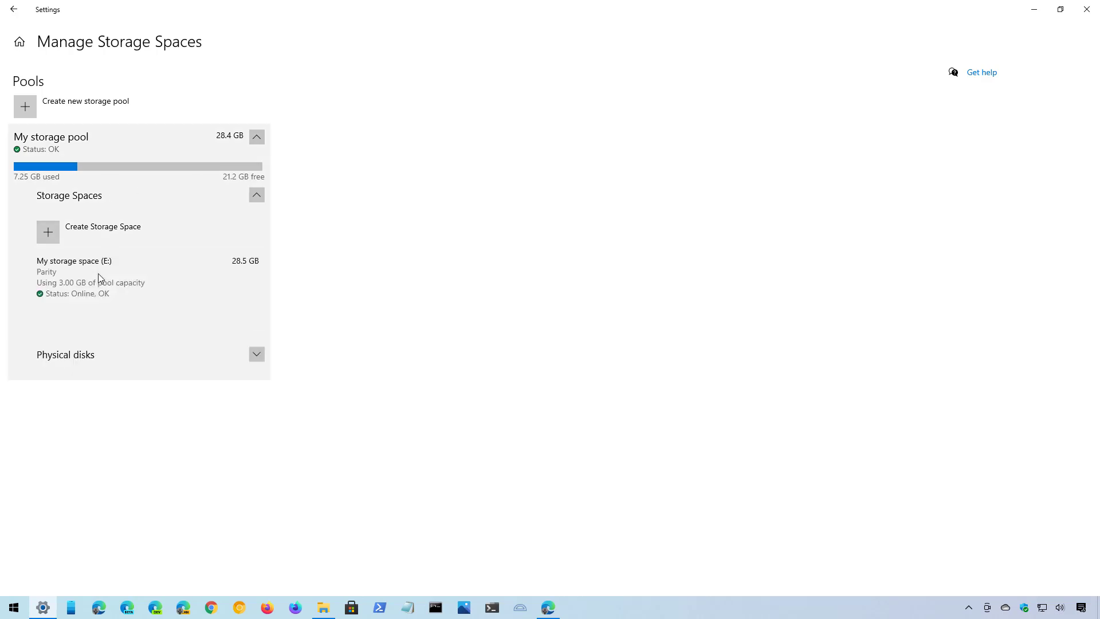
pyautogui.click(257, 355)
pyautogui.scroll(-2, 150, 414)
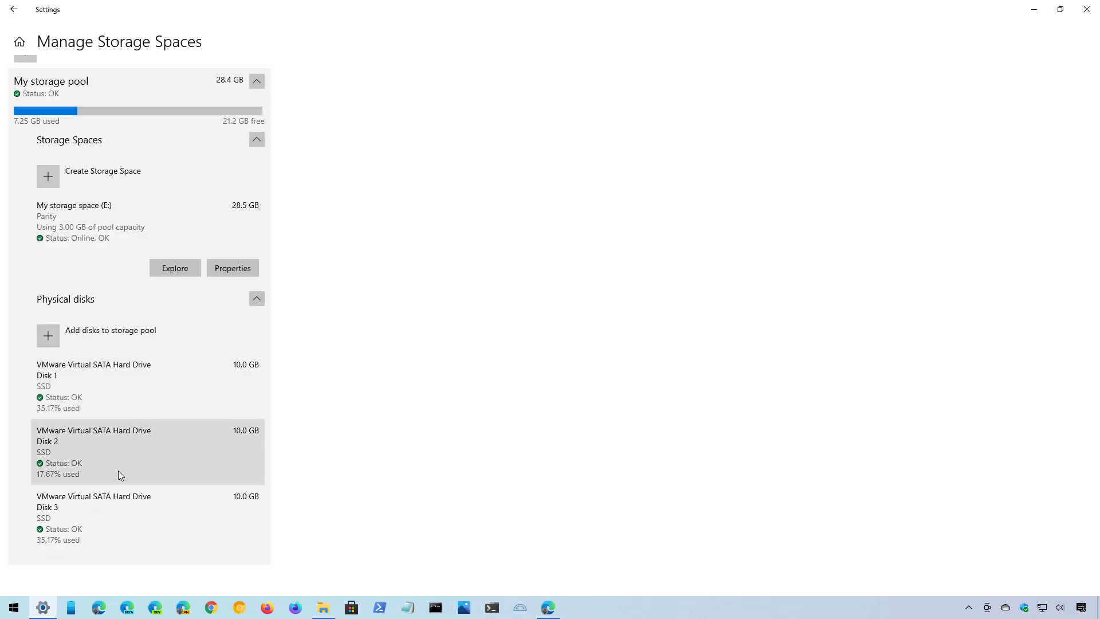
pyautogui.click(148, 342)
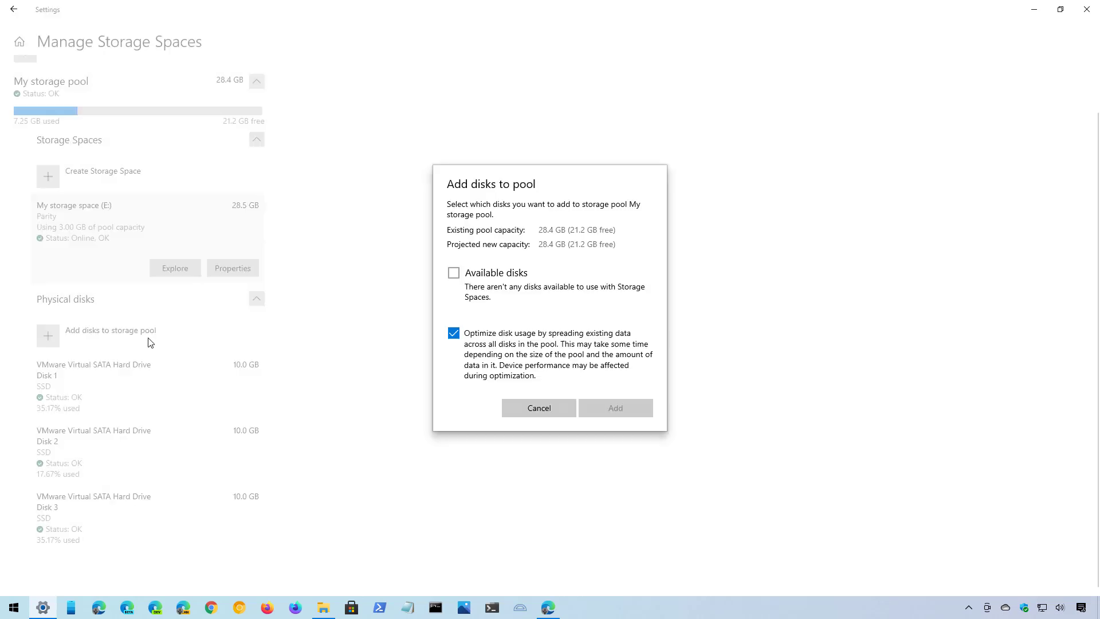
pyautogui.click(549, 409)
pyautogui.click(176, 389)
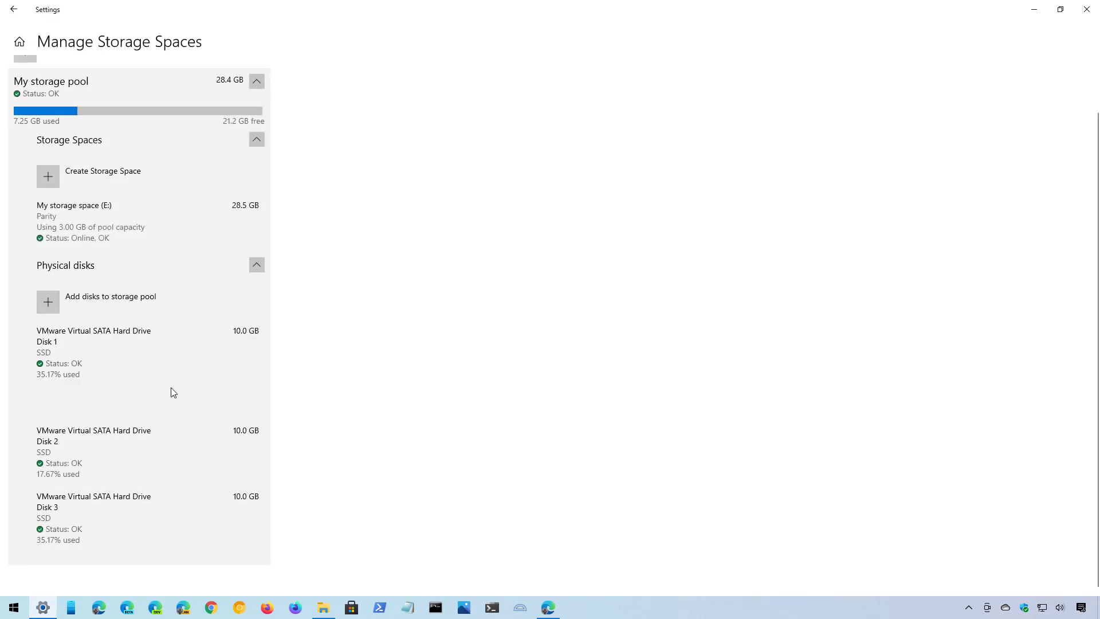
pyautogui.click(242, 407)
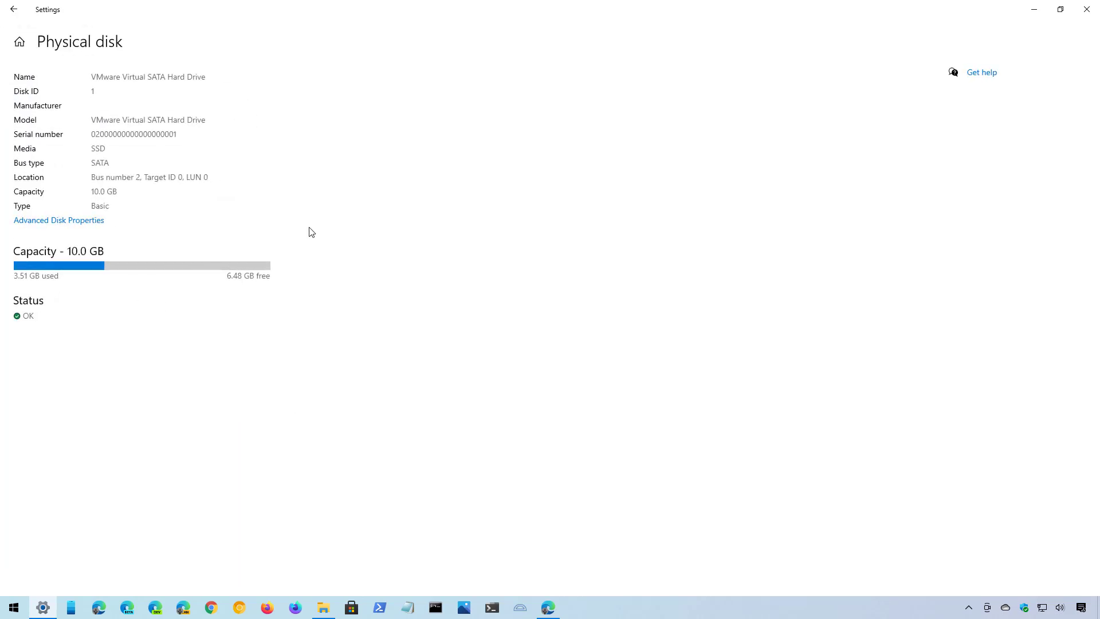
# View My storage space (E:) properties, then cancel the Extend Storage Space dialog.
pyautogui.click(14, 9)
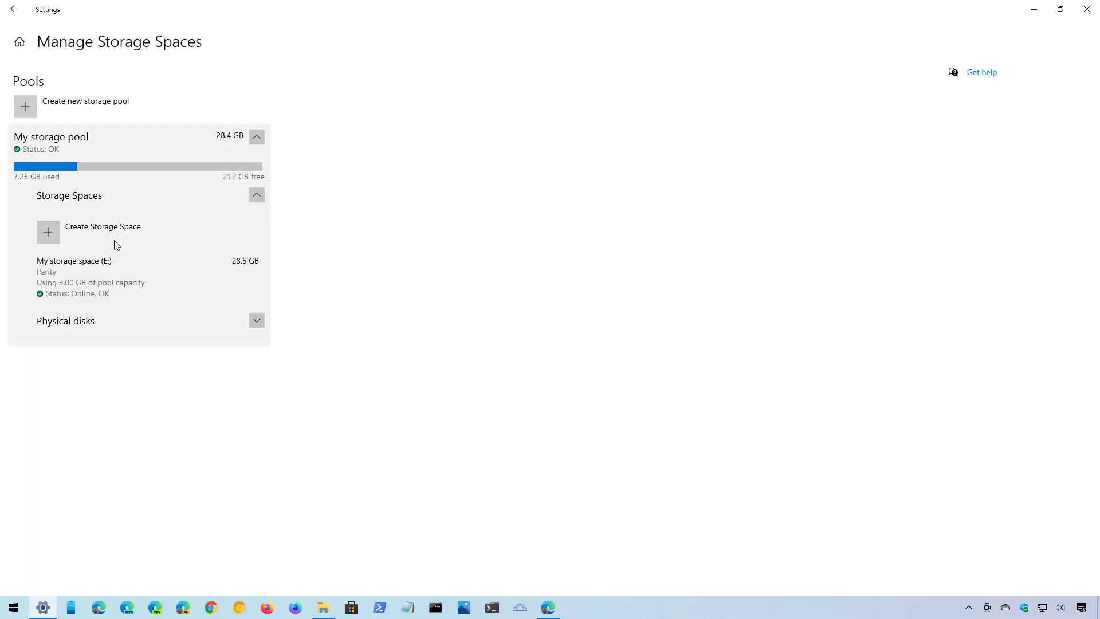
pyautogui.click(110, 271)
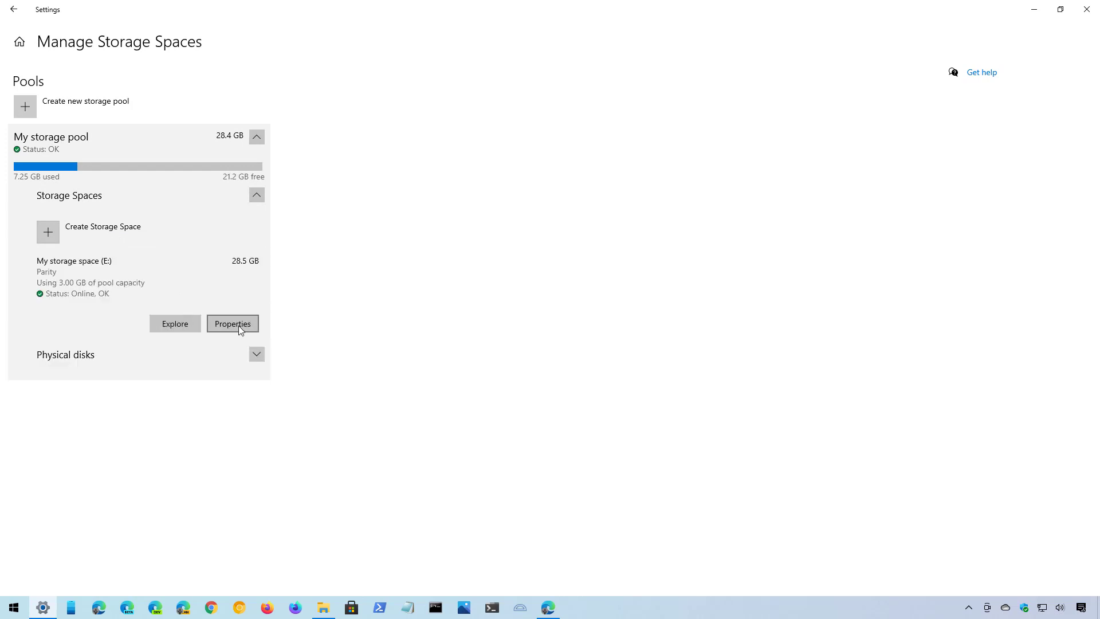
pyautogui.click(239, 325)
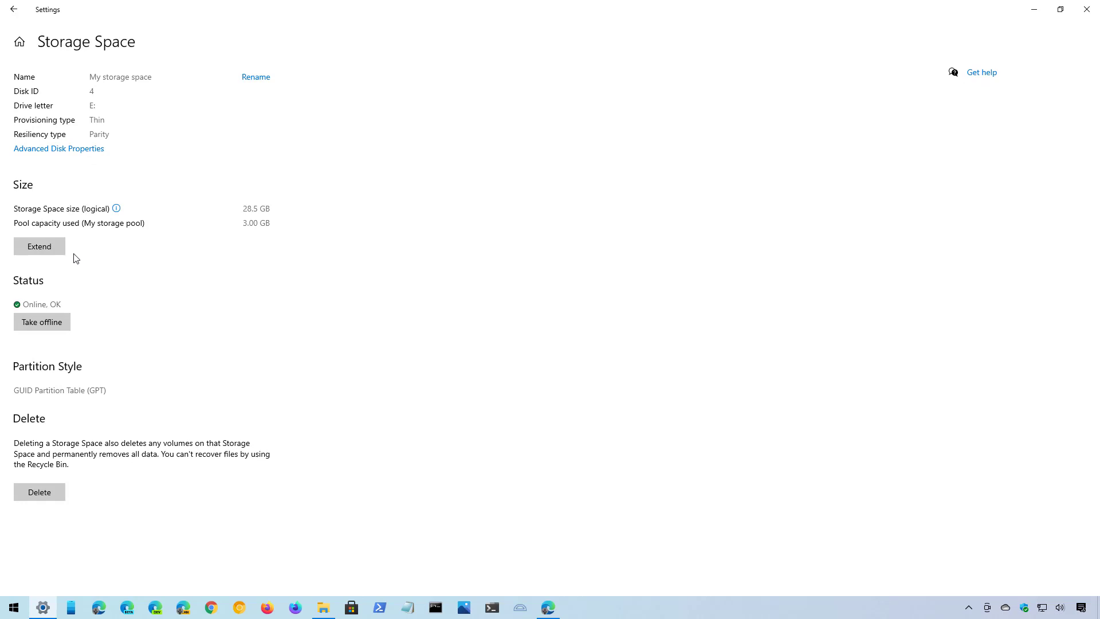
pyautogui.click(41, 247)
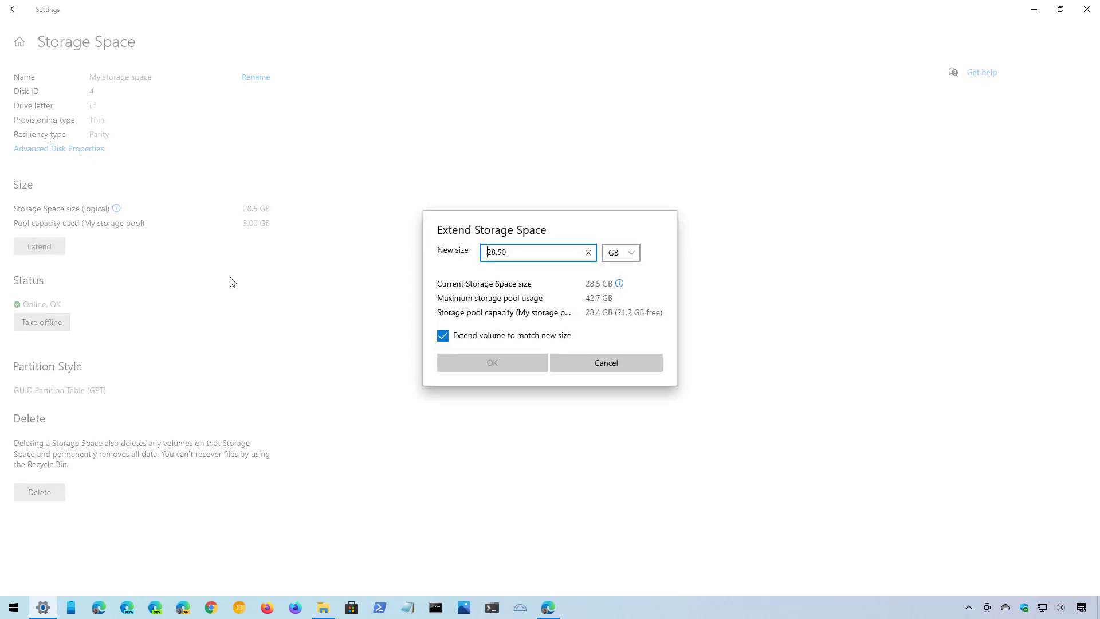
pyautogui.click(579, 359)
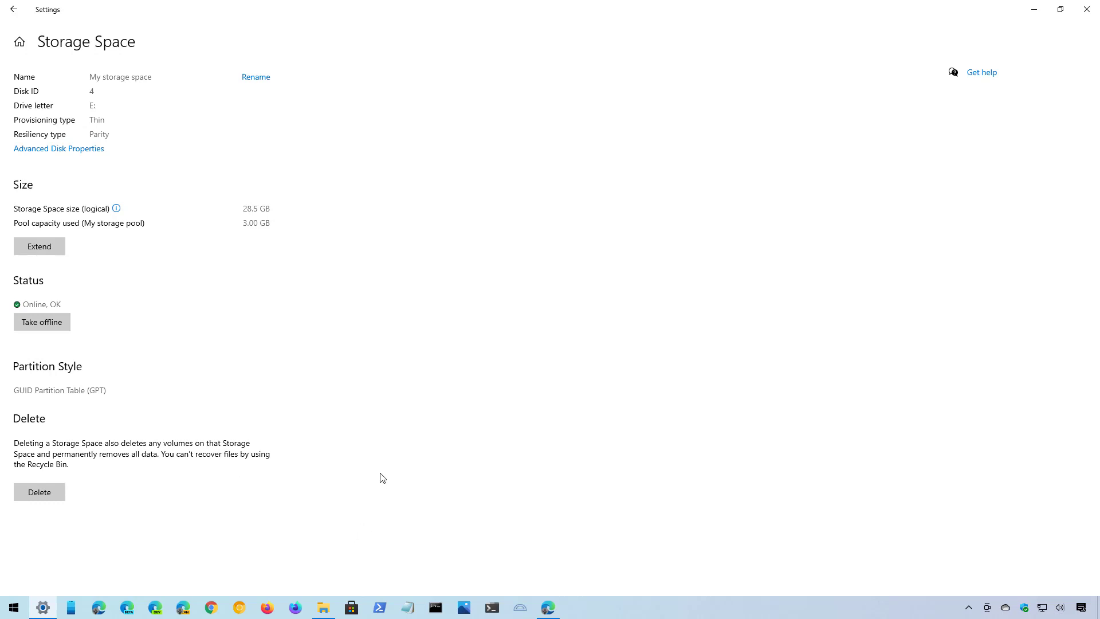
# Open Data (E:) in maximized File Explorer to confirm it's empty, then return to Manage Storage Spaces.
pyautogui.press('super+e')
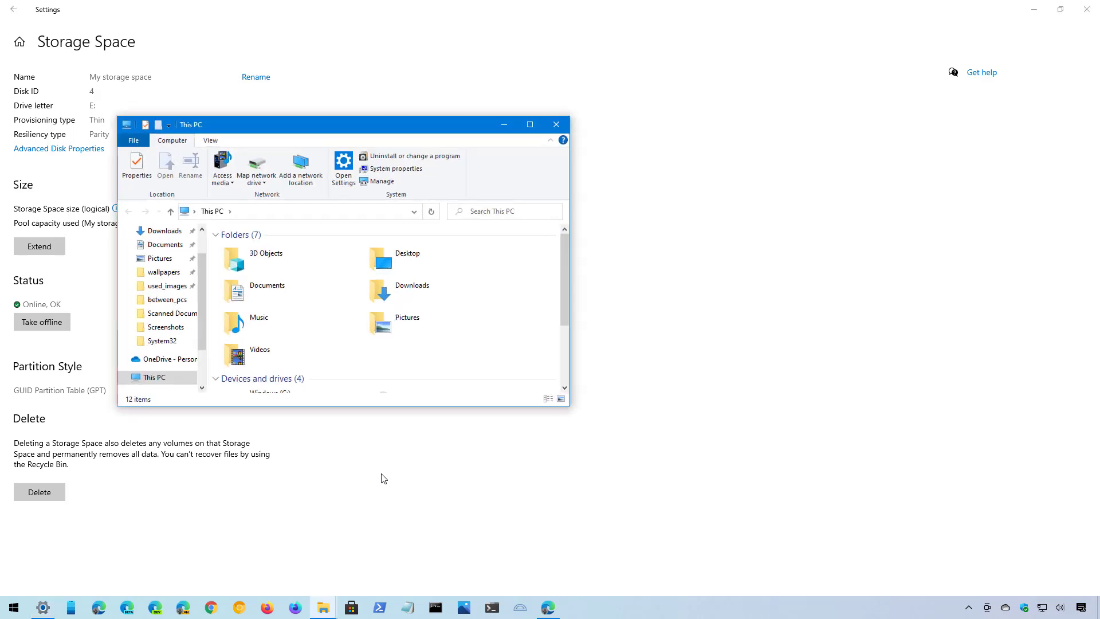
pyautogui.doubleClick(369, 130)
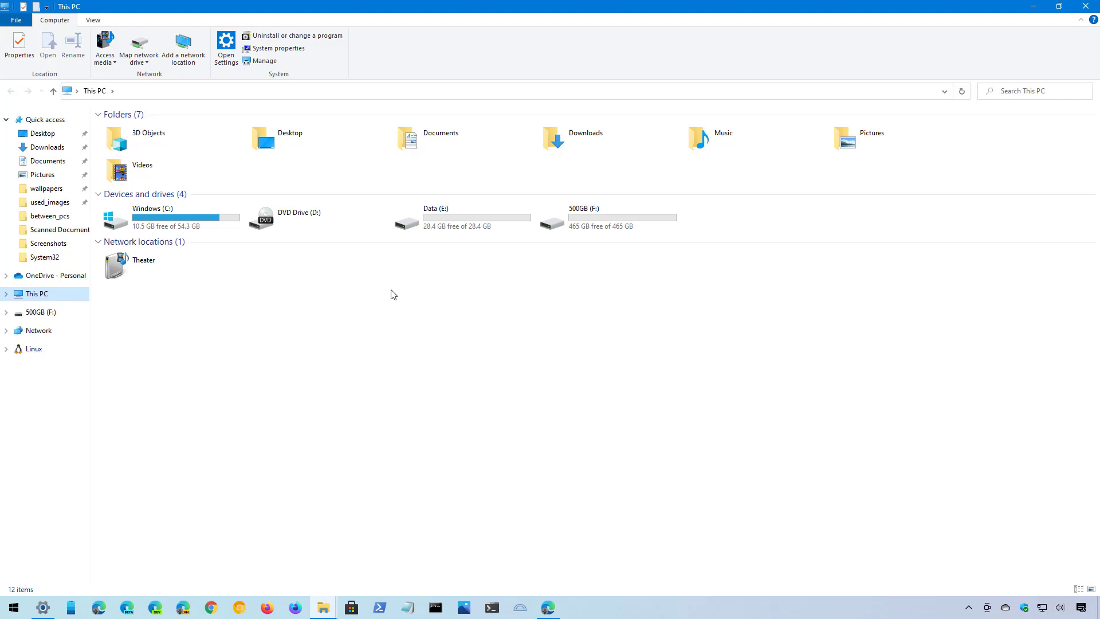
pyautogui.click(442, 222)
pyautogui.doubleClick(442, 222)
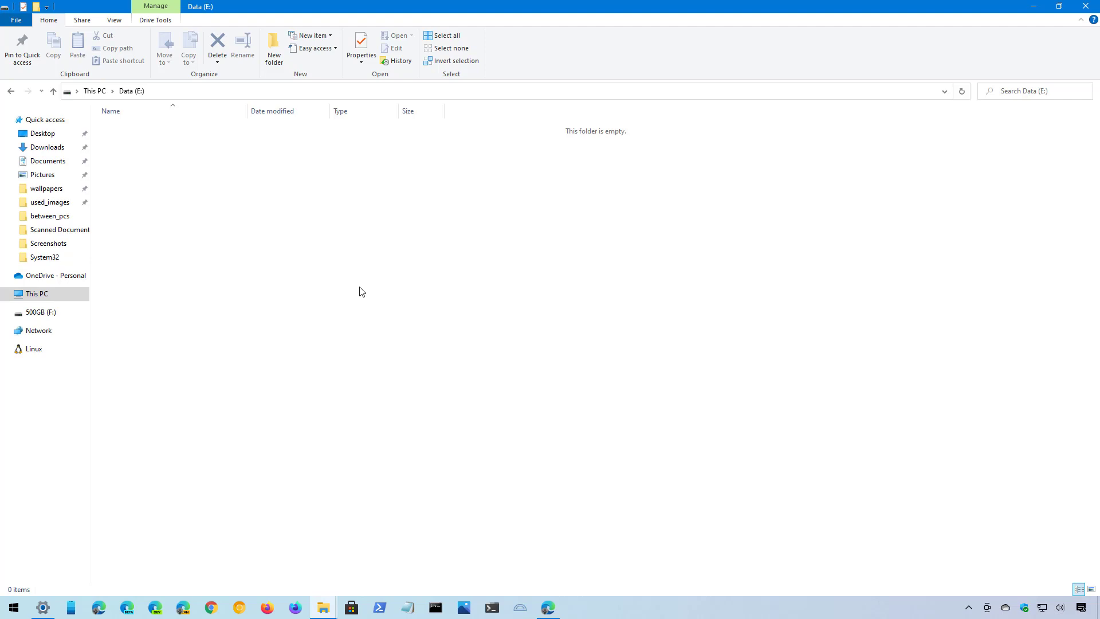
pyautogui.click(1035, 6)
pyautogui.hotkey('alt', 'Left')
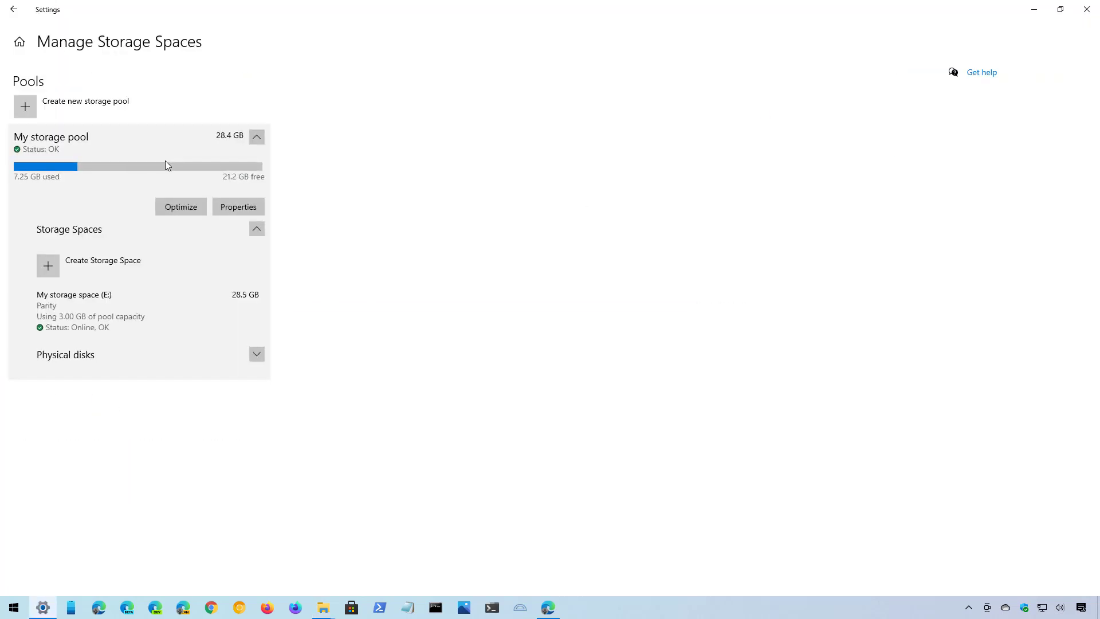
# Check My storage pool's properties, then go back to the pool's parity space on Manage Storage Spaces.
pyautogui.click(226, 210)
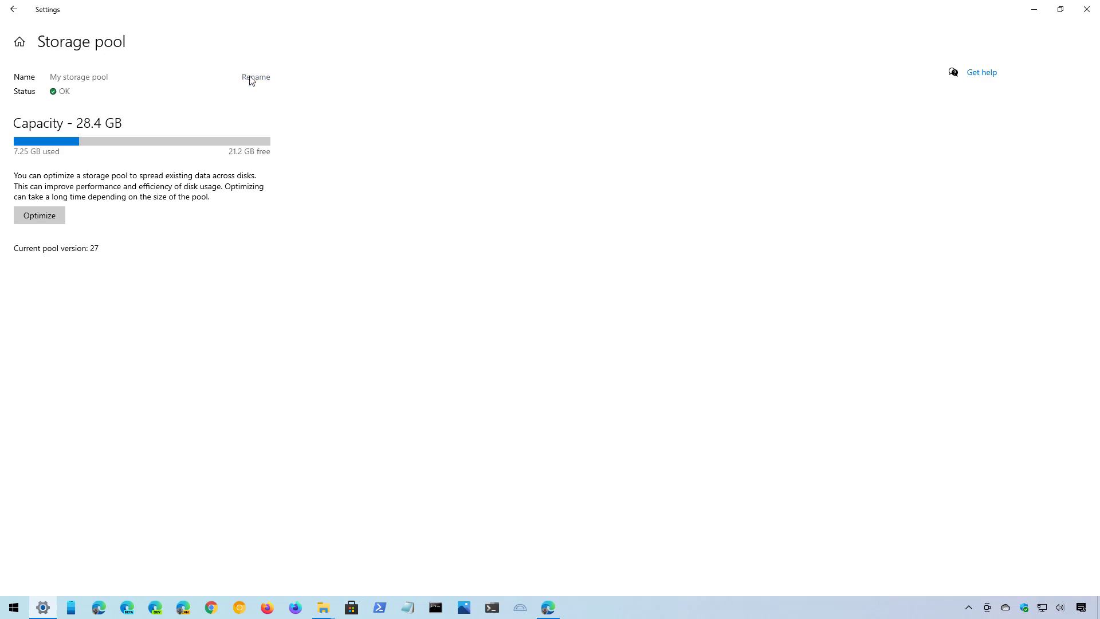
pyautogui.click(14, 9)
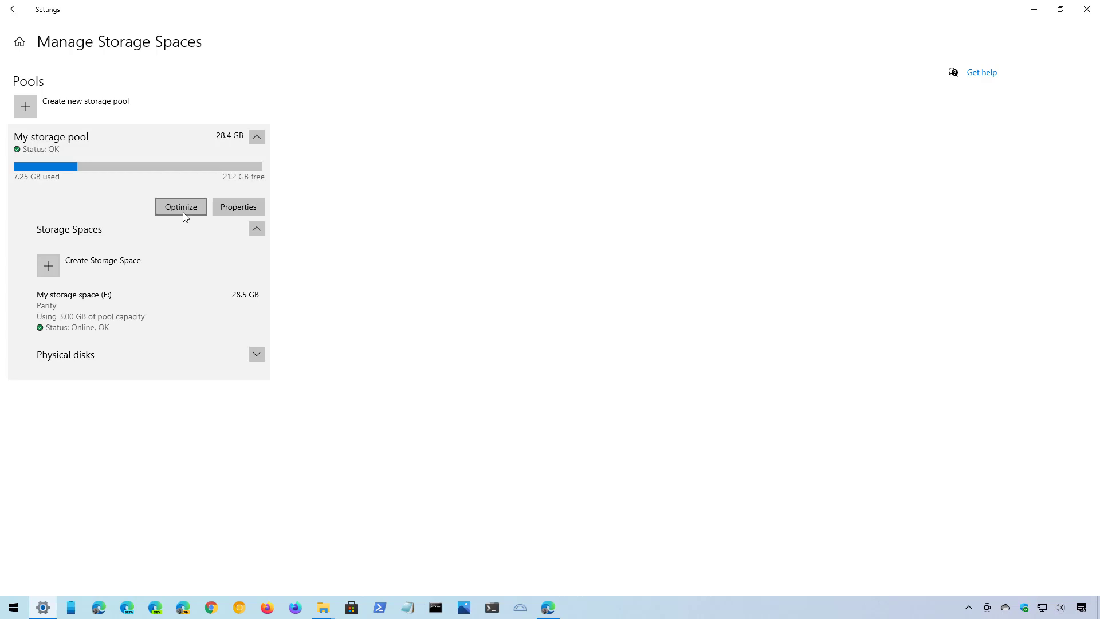
# Delete the parity storage space My storage space (E:) from its Properties page.
pyautogui.click(162, 311)
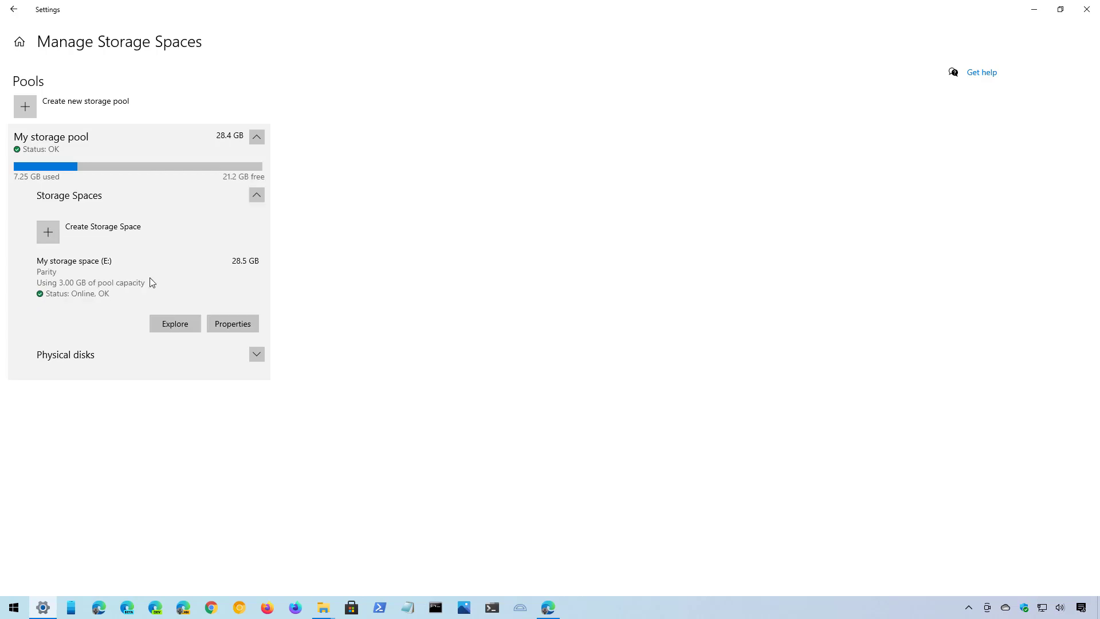
pyautogui.click(238, 322)
pyautogui.click(45, 492)
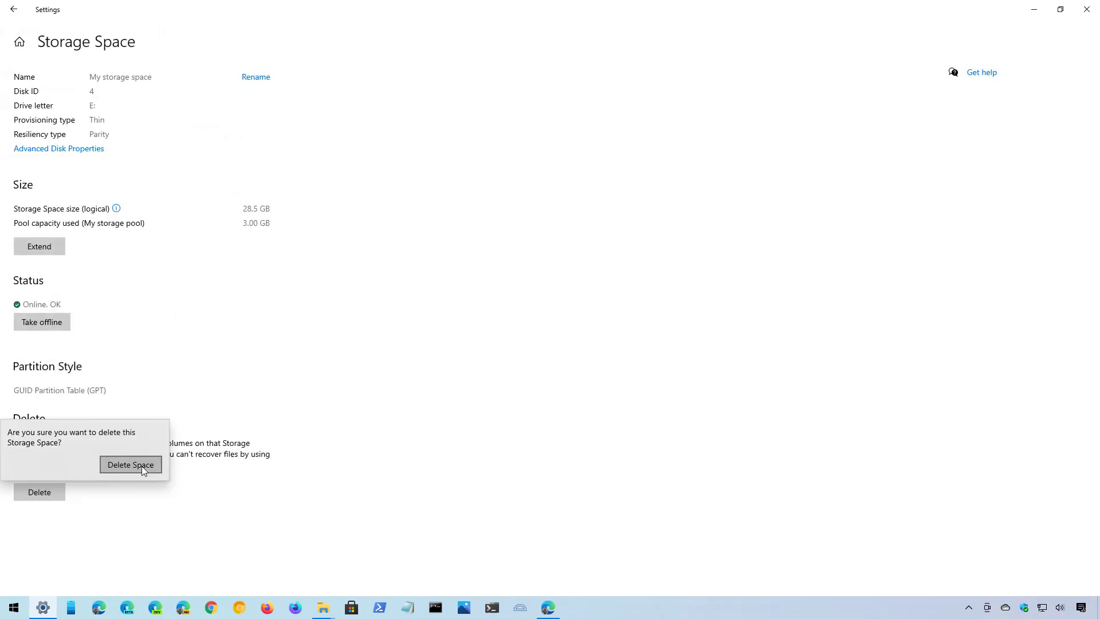
pyautogui.click(142, 466)
# Cancel the new storage space setup and list the pool's physical disks.
pyautogui.click(172, 243)
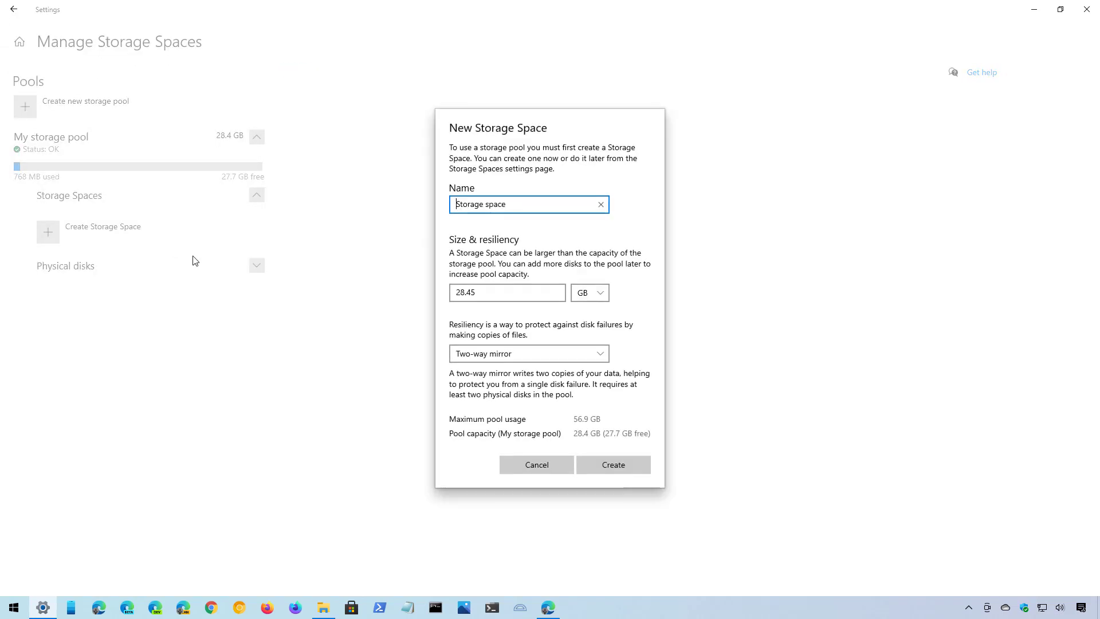
pyautogui.click(545, 465)
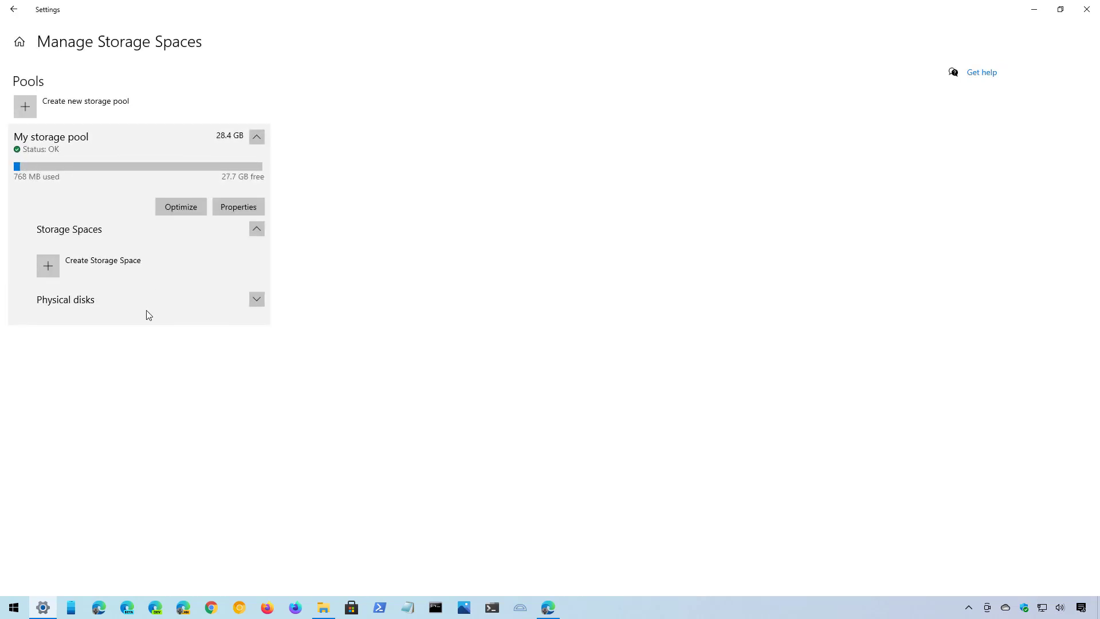
pyautogui.click(256, 299)
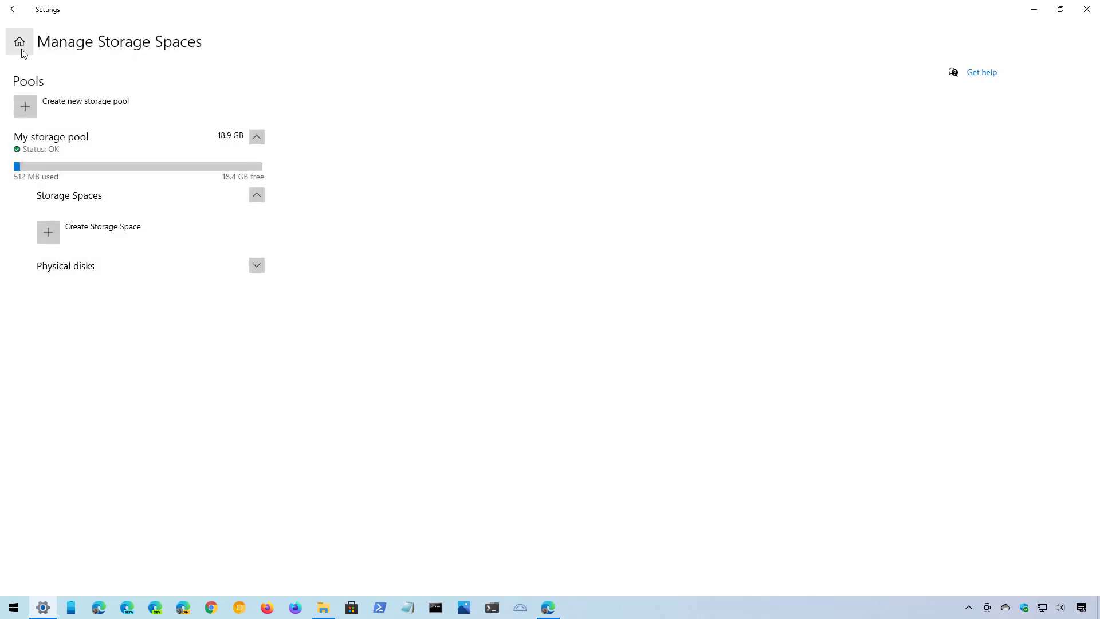
# Prepare Disk 2 for removal and remove it from My storage pool.
pyautogui.click(22, 12)
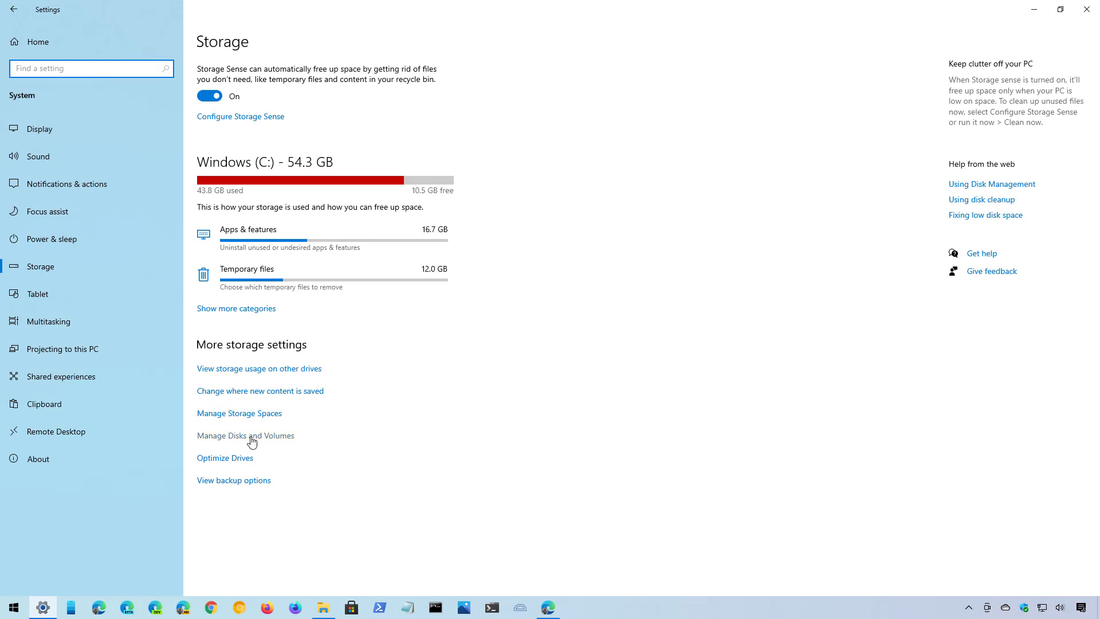
pyautogui.click(250, 415)
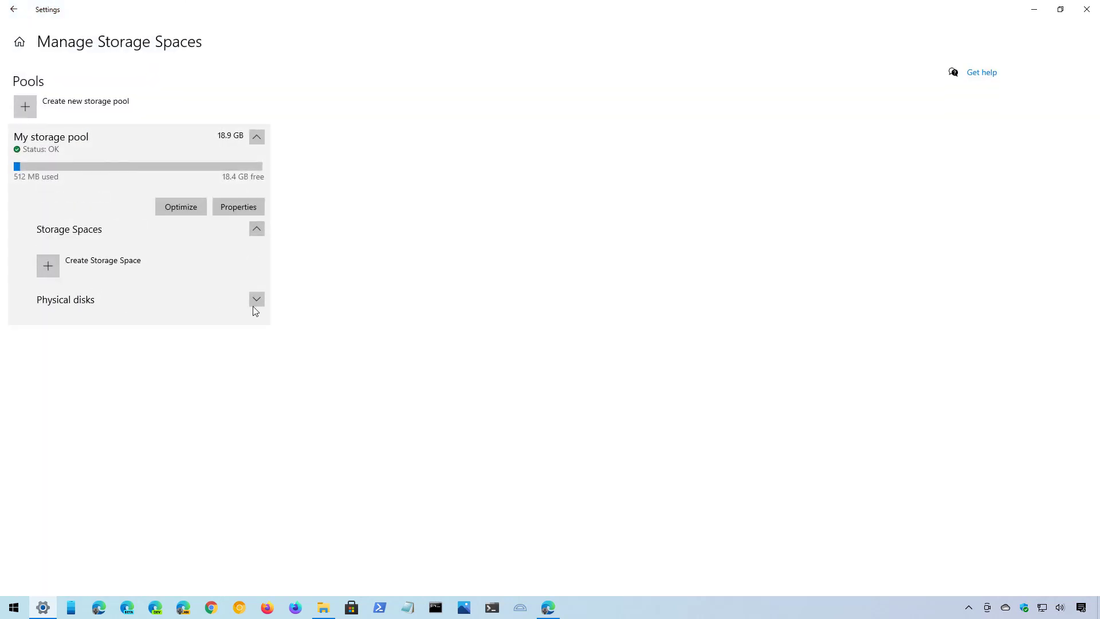
pyautogui.click(254, 303)
pyautogui.click(129, 371)
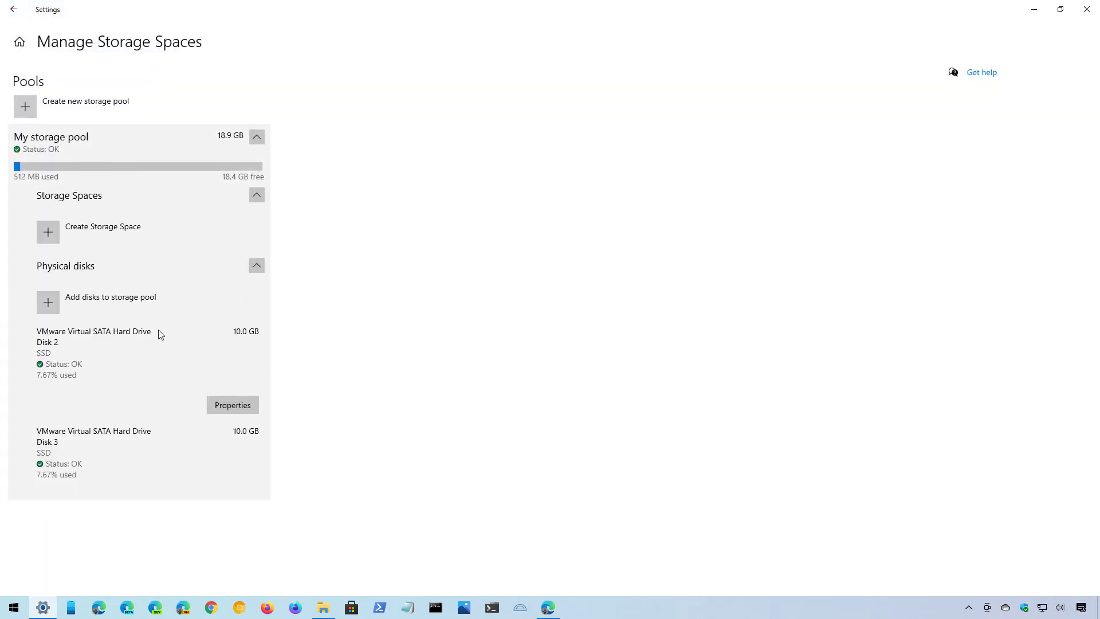
pyautogui.click(233, 408)
pyautogui.click(85, 380)
pyautogui.click(54, 373)
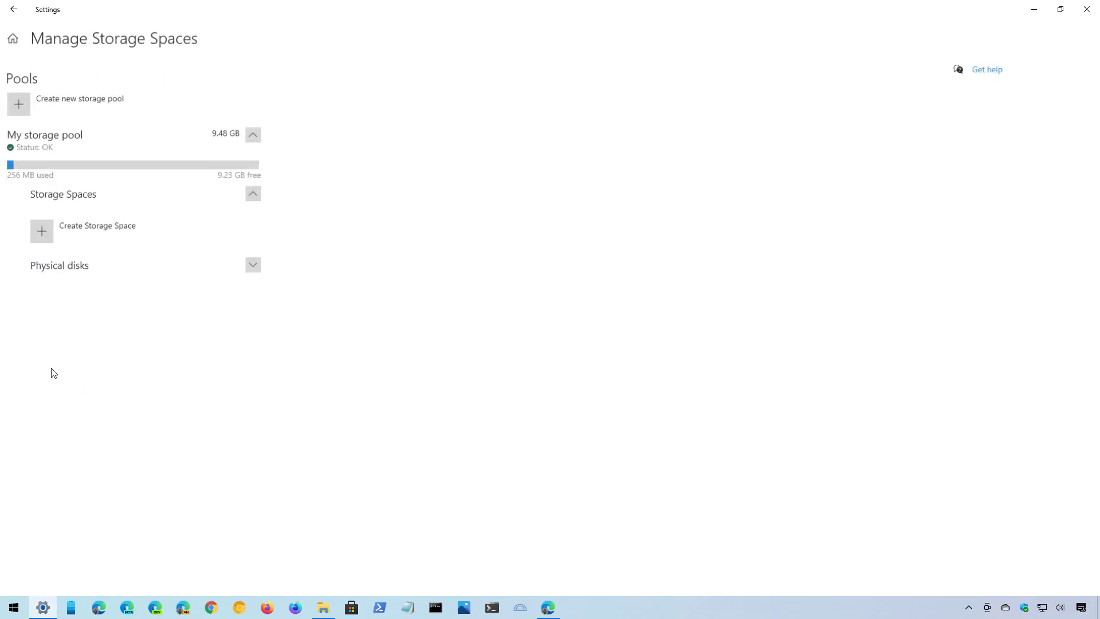
# Prepare Disk 3 for removal and remove it, eliminating the pool.
pyautogui.click(253, 267)
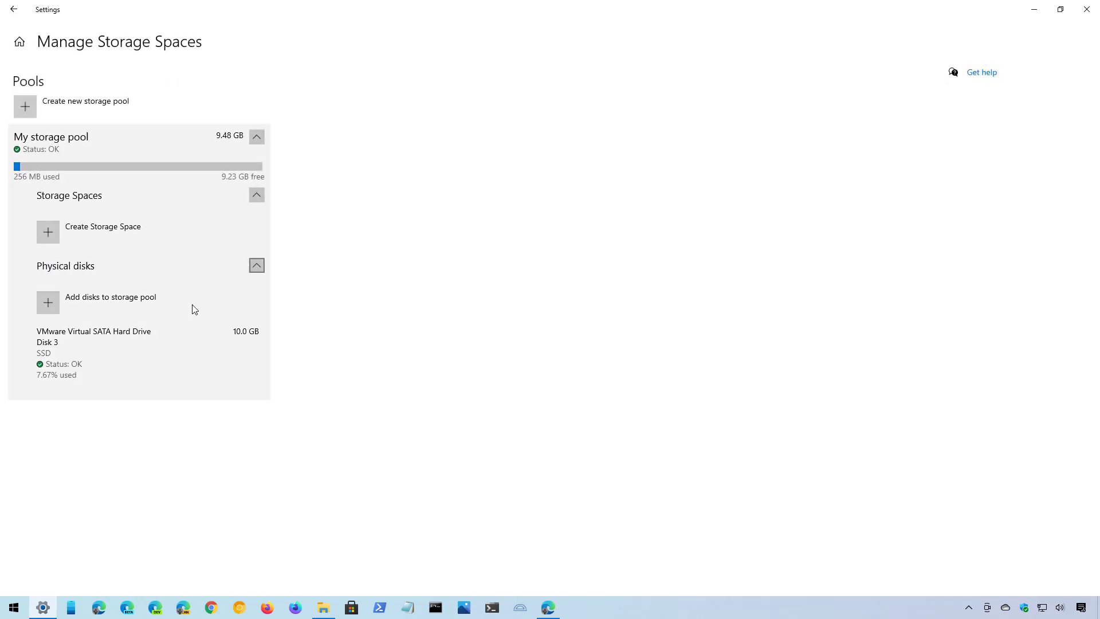
pyautogui.click(123, 354)
pyautogui.click(229, 406)
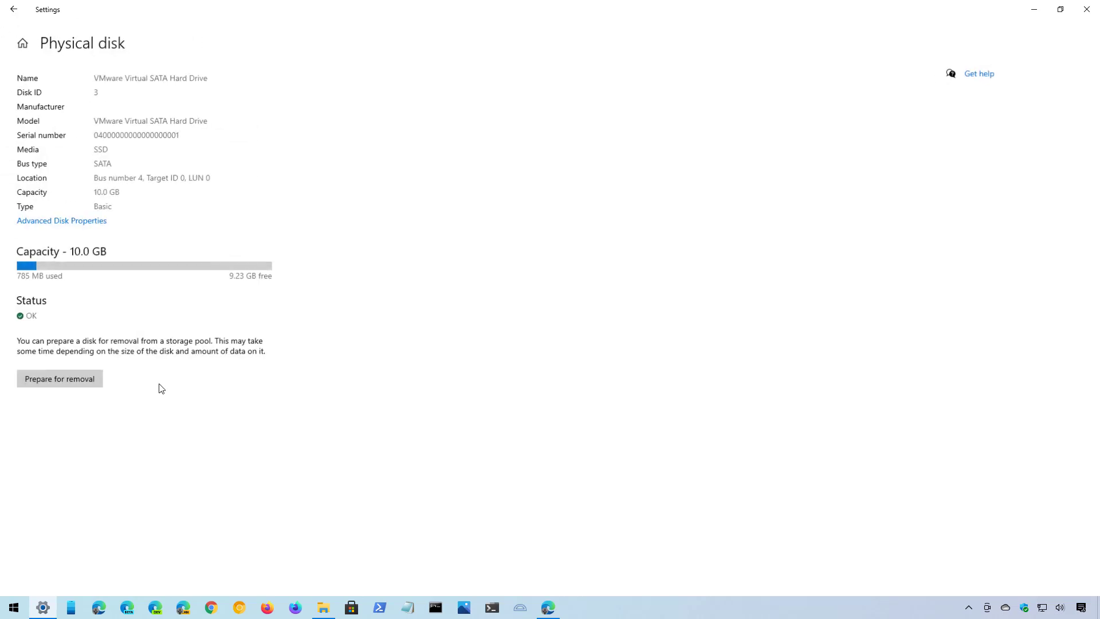
pyautogui.click(73, 383)
pyautogui.click(53, 367)
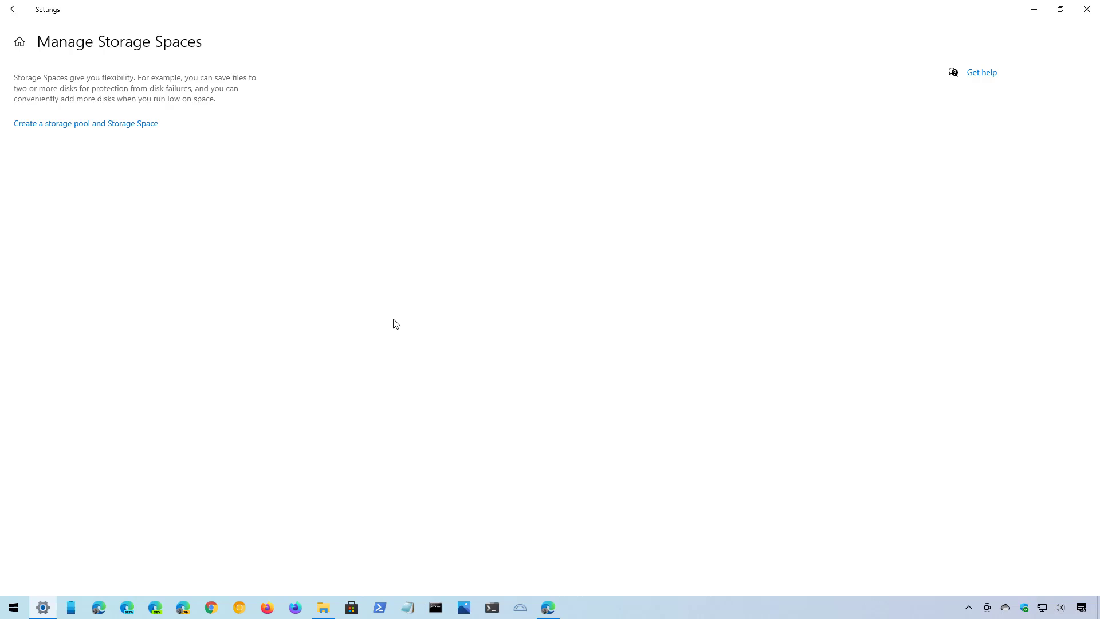
# Read the Insider build 21286 blog post in Edge, then minimize everything to the desktop.
pyautogui.hotkey('alt', 'Tab')
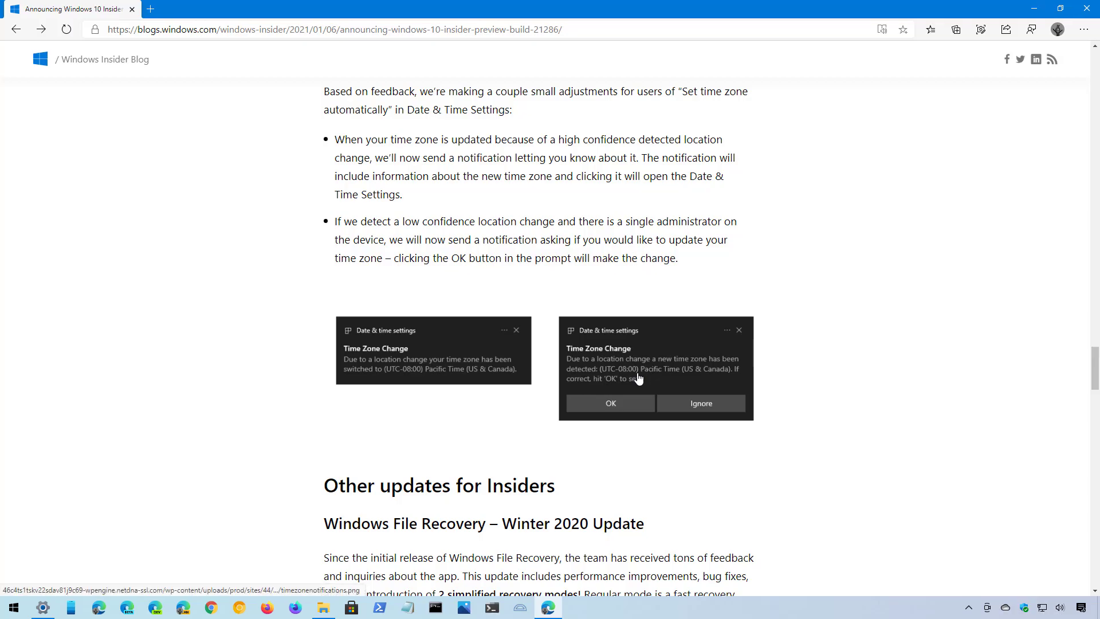
pyautogui.press('super+d')
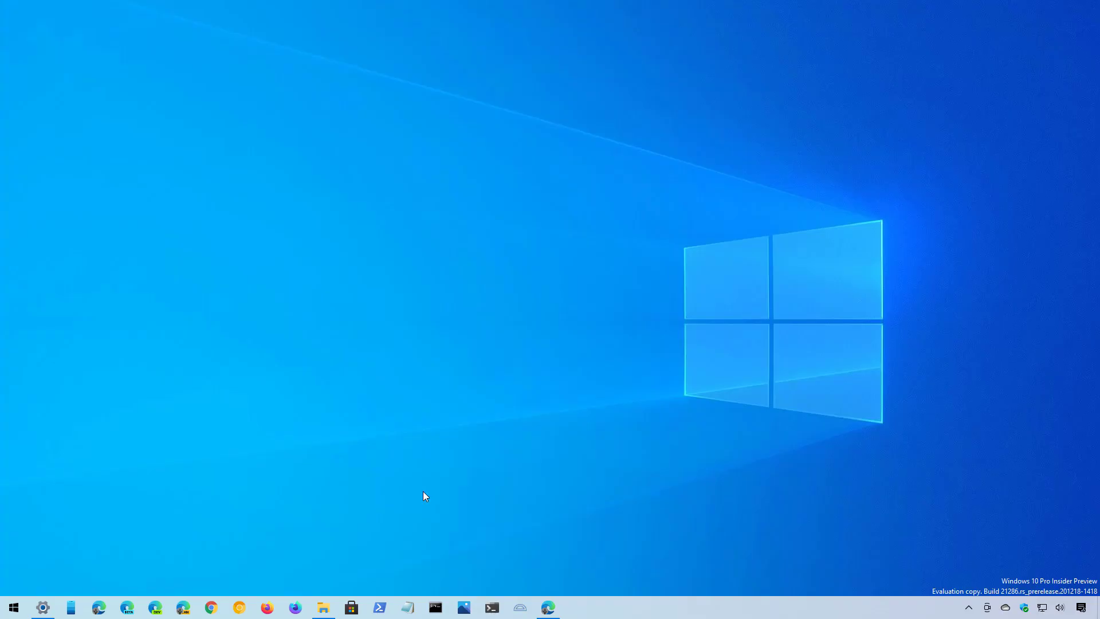
# Launch Command Prompt as administrator and maximize its window.
pyautogui.rightClick(436, 607)
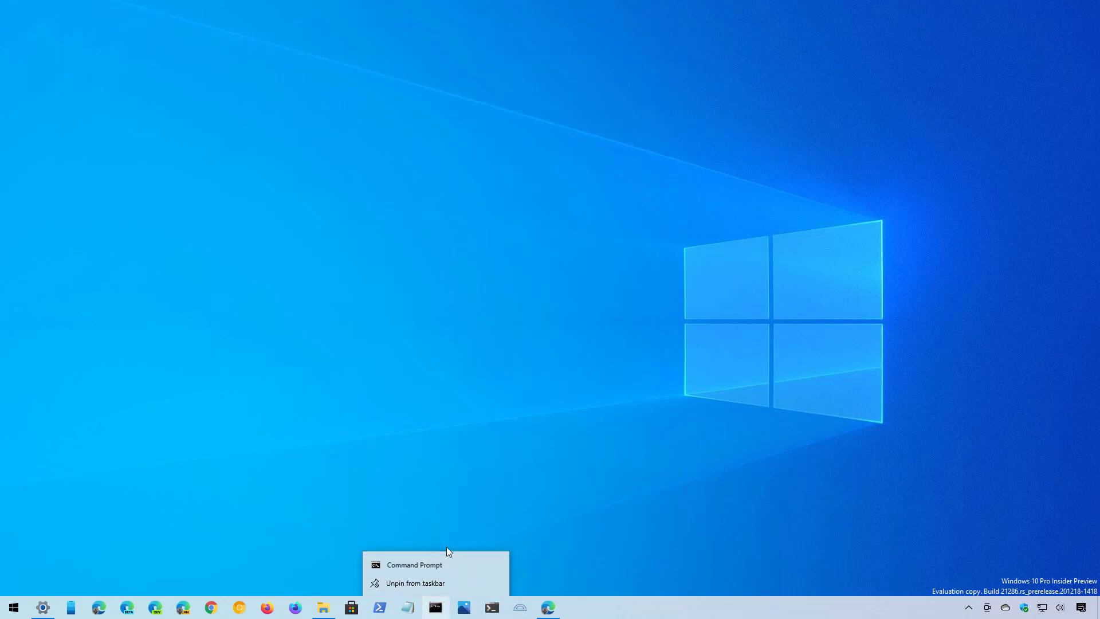
pyautogui.keyDown('ctrl'); pyautogui.keyDown('shift'); pyautogui.click(447, 565); pyautogui.keyUp('shift'); pyautogui.keyUp('ctrl')
pyautogui.click(493, 376)
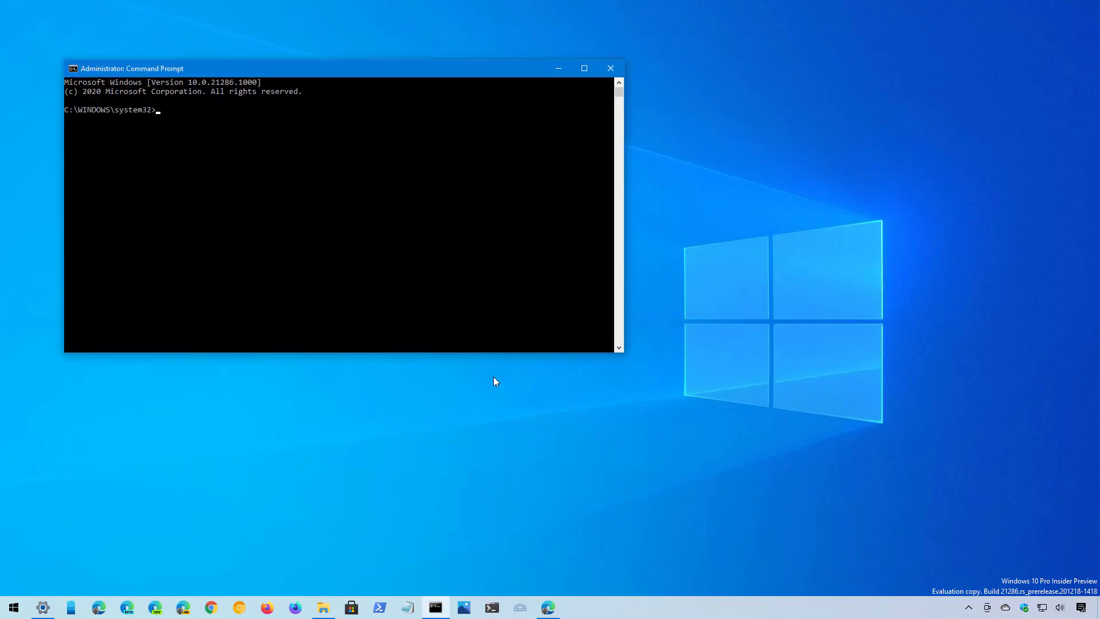
pyautogui.click(578, 70)
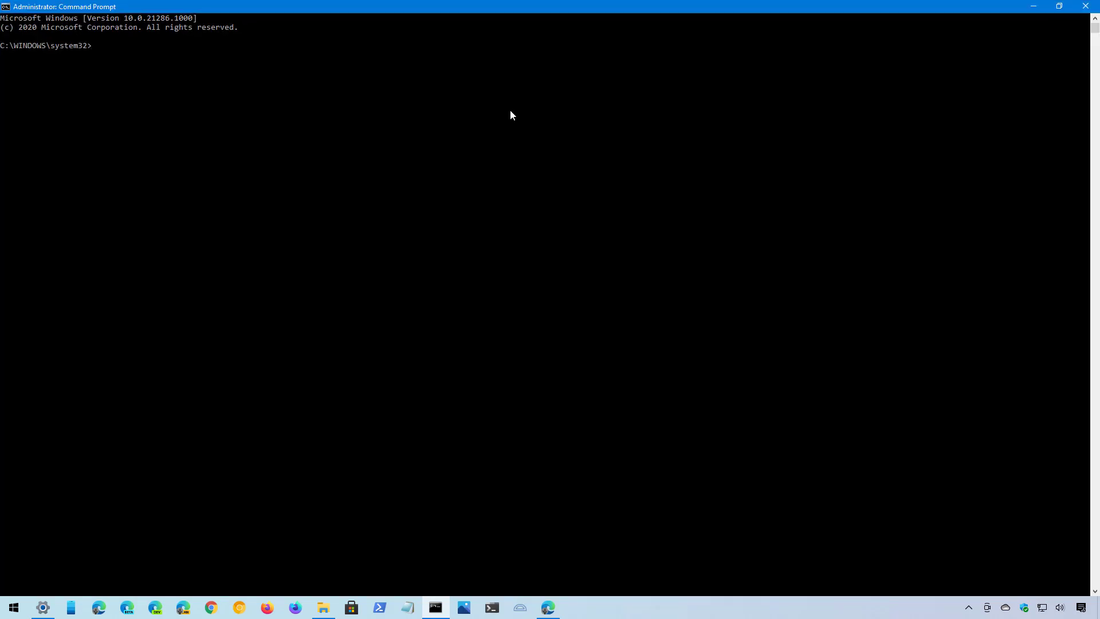
# Run diskusage /? to list the Disk Usage tool's options.
pyautogui.write('di')
pyautogui.write('skus')
pyautogui.write('a')
pyautogui.press('BackSpace')
pyautogui.write('sage /?')
pyautogui.press('Return')
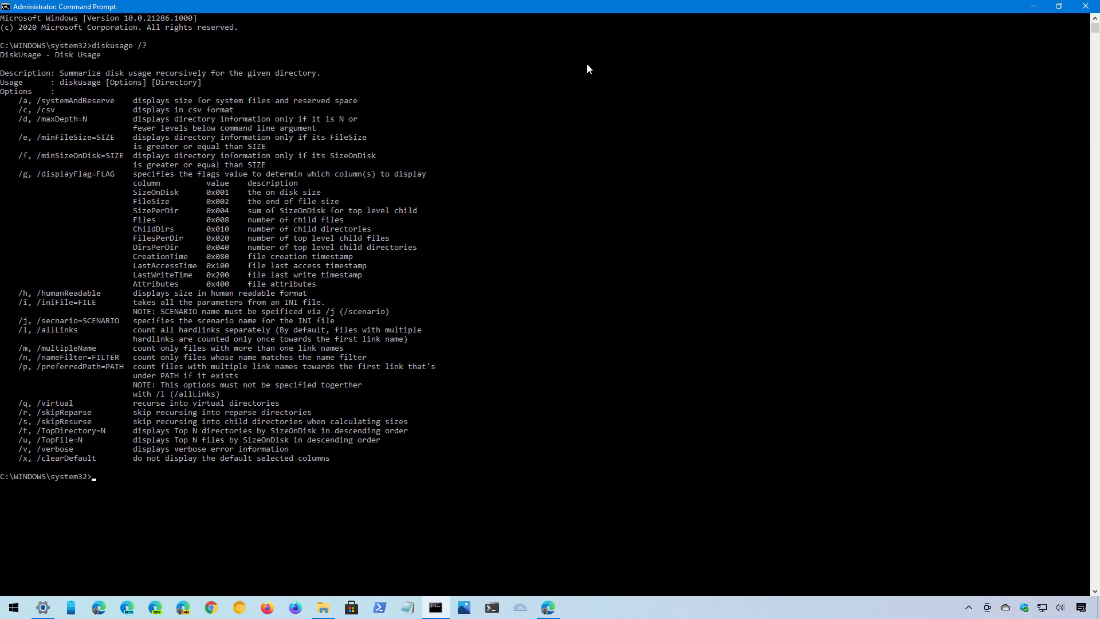
# Run diskusage with the pasted Downloads folder path and /h, then dismiss the window.
pyautogui.write('diskusage')
pyautogui.write('C:\\Users\\m__la\\Downloads')
pyautogui.scroll(-1, 383, 517)
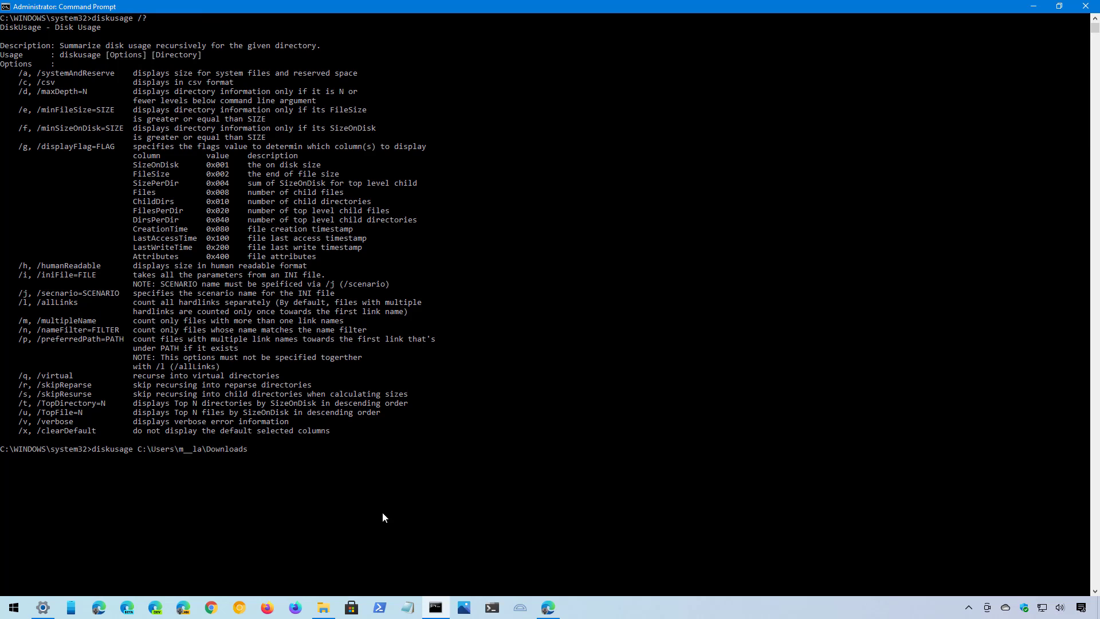
pyautogui.write('/h')
pyautogui.press('Return')
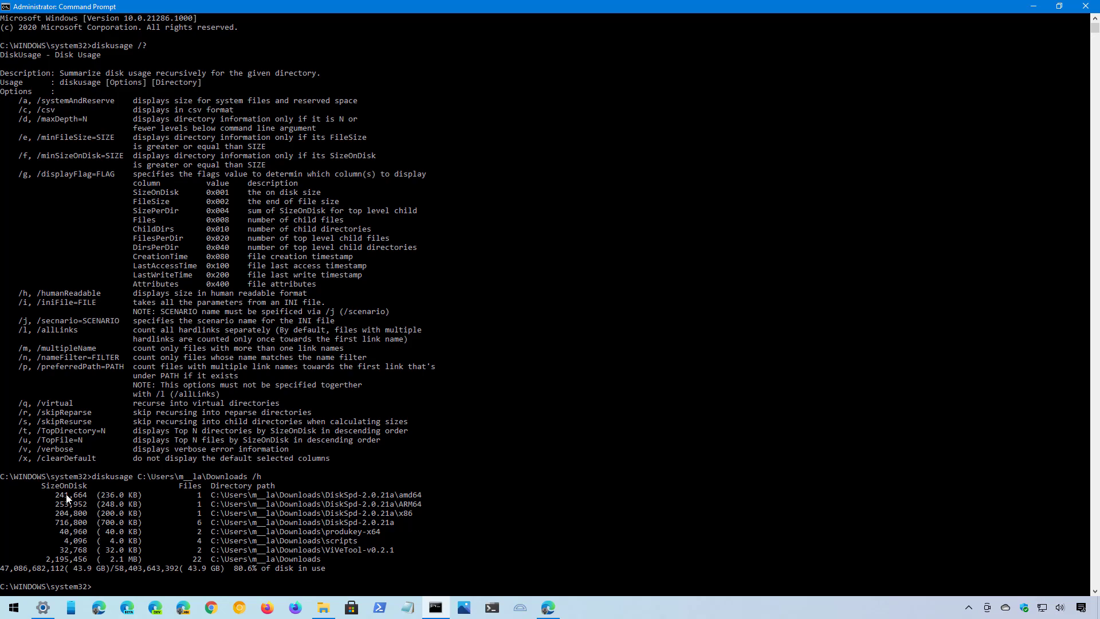
pyautogui.press('super+d')
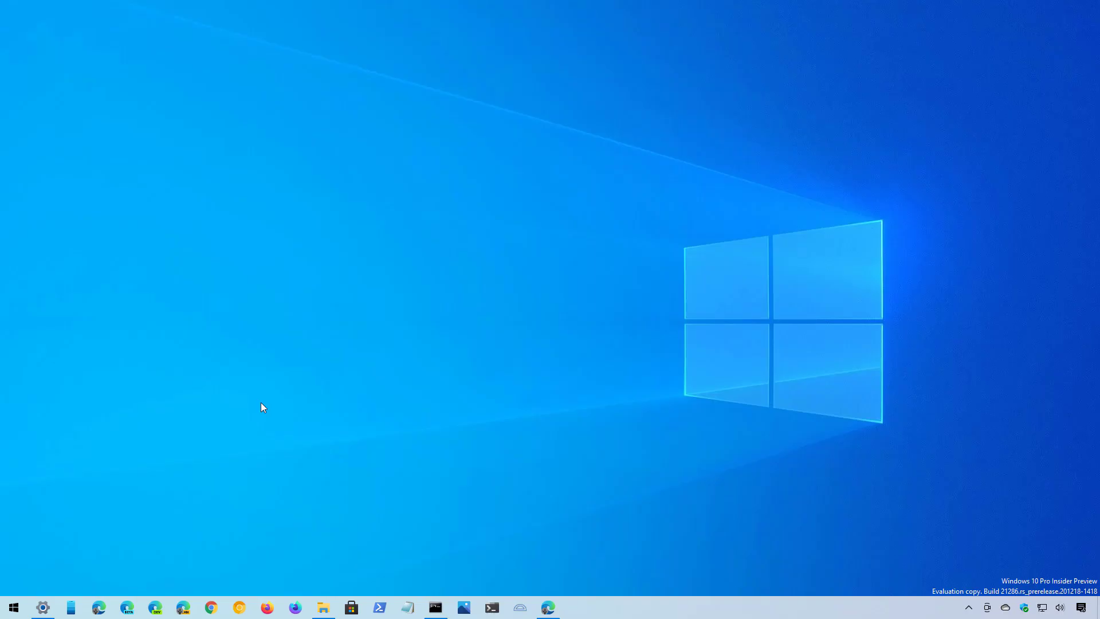